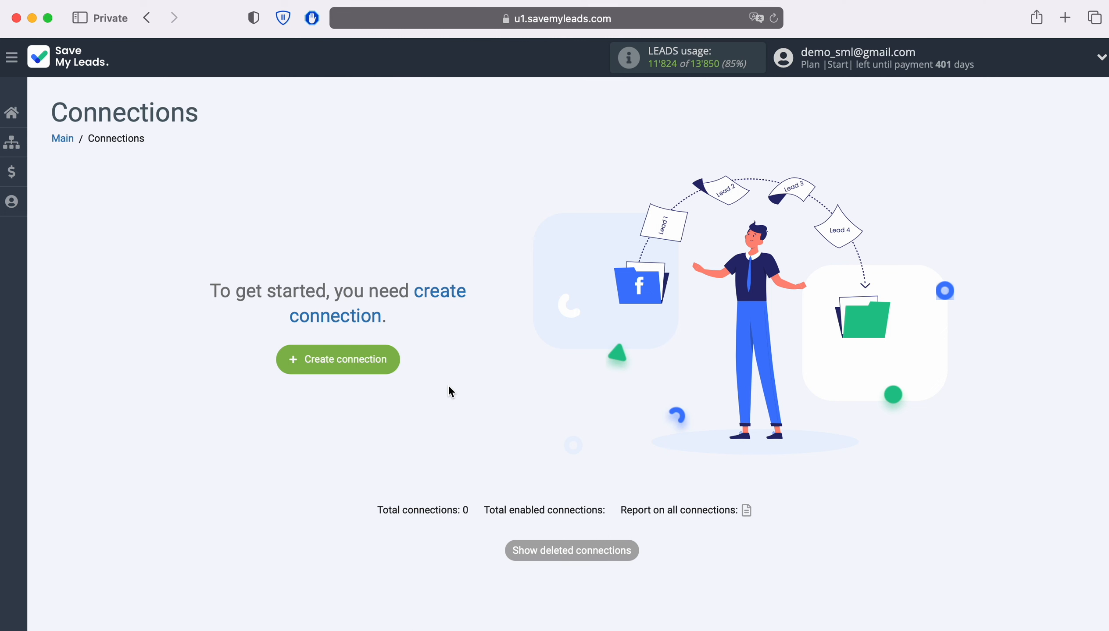
- Create a new connection that sends Google Lead Form leads to AgileCRM using the Create Contacts integration
left_click(383, 360)
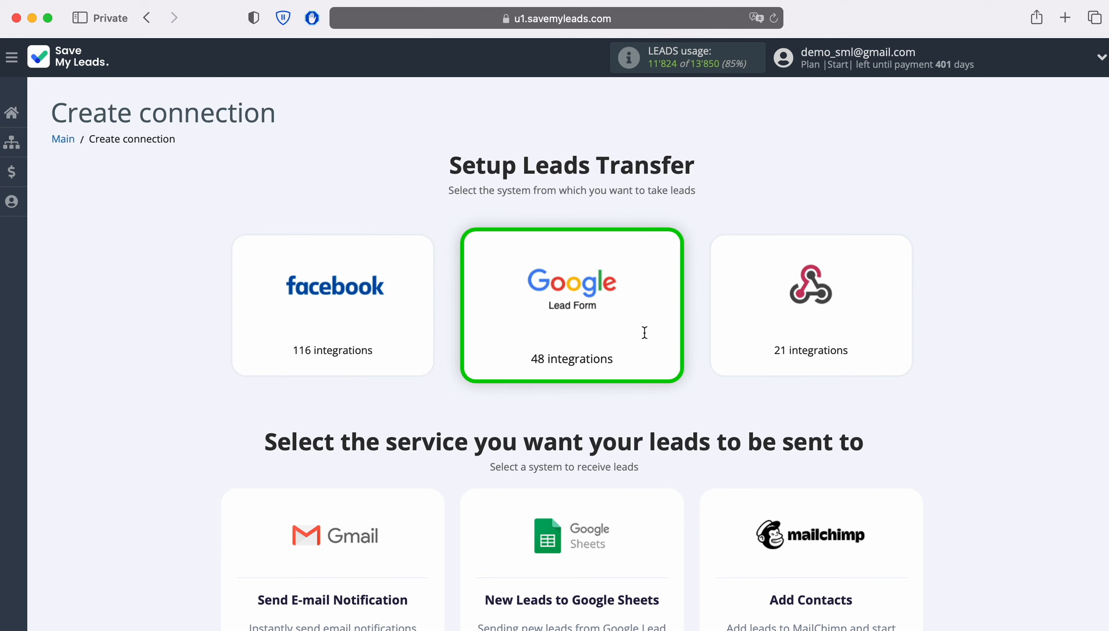
scroll(1027, 422, "down", 5)
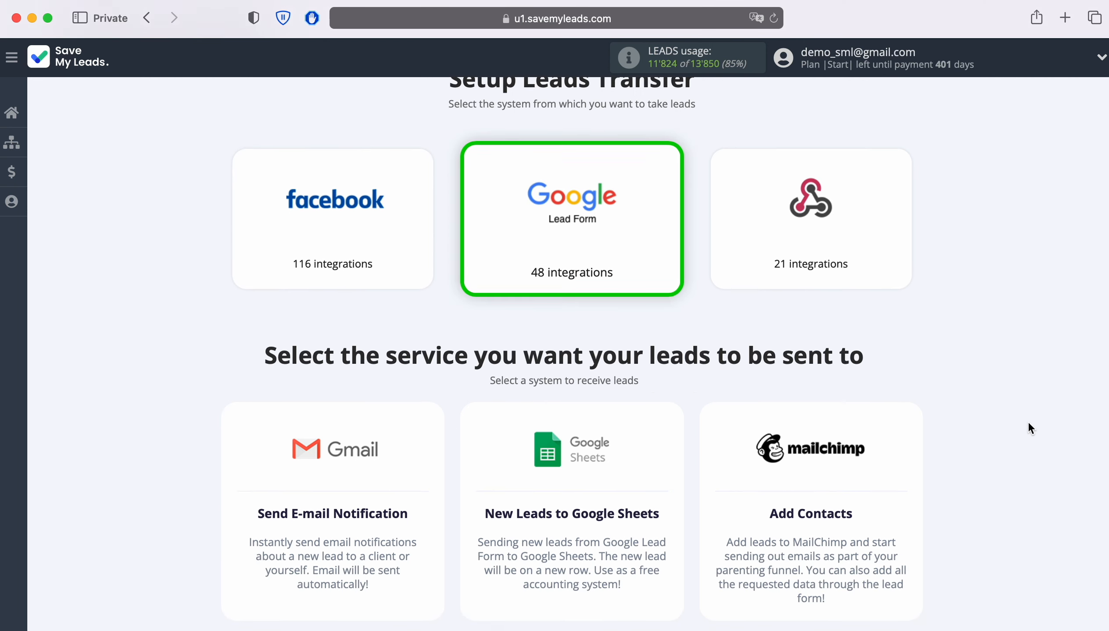
scroll(1025, 425, "down", 4)
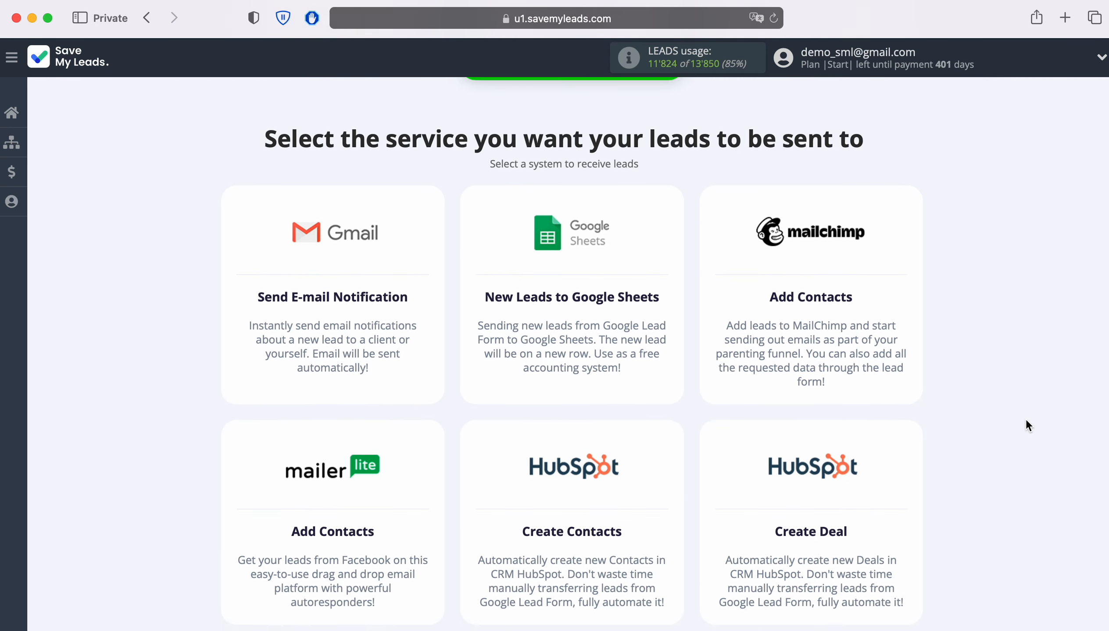
scroll(1026, 422, "down", 9)
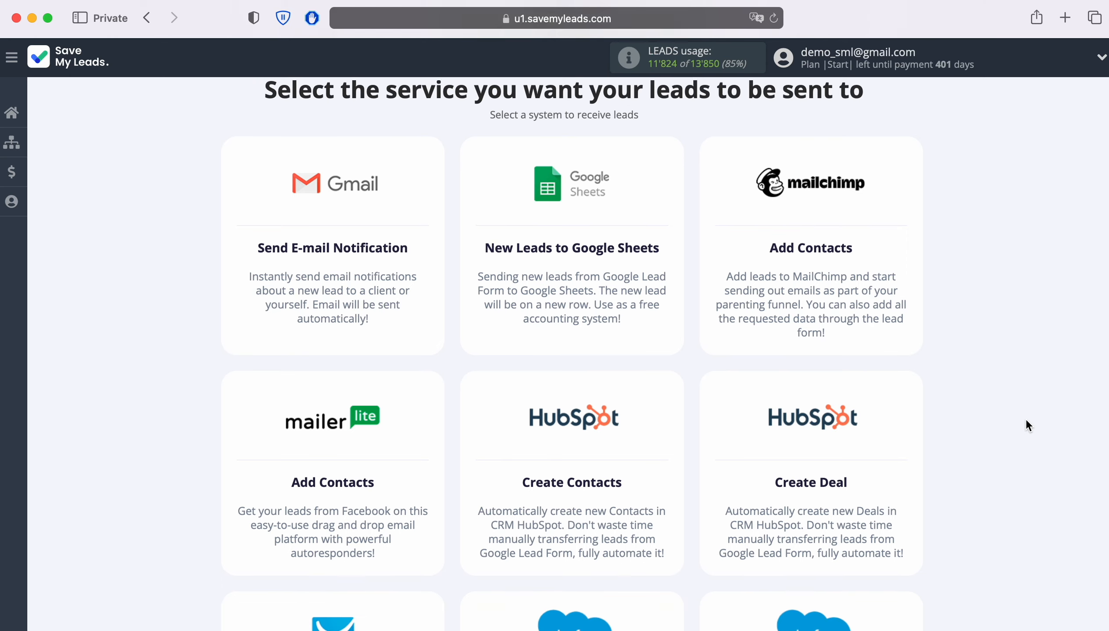
scroll(1026, 420, "down", 14)
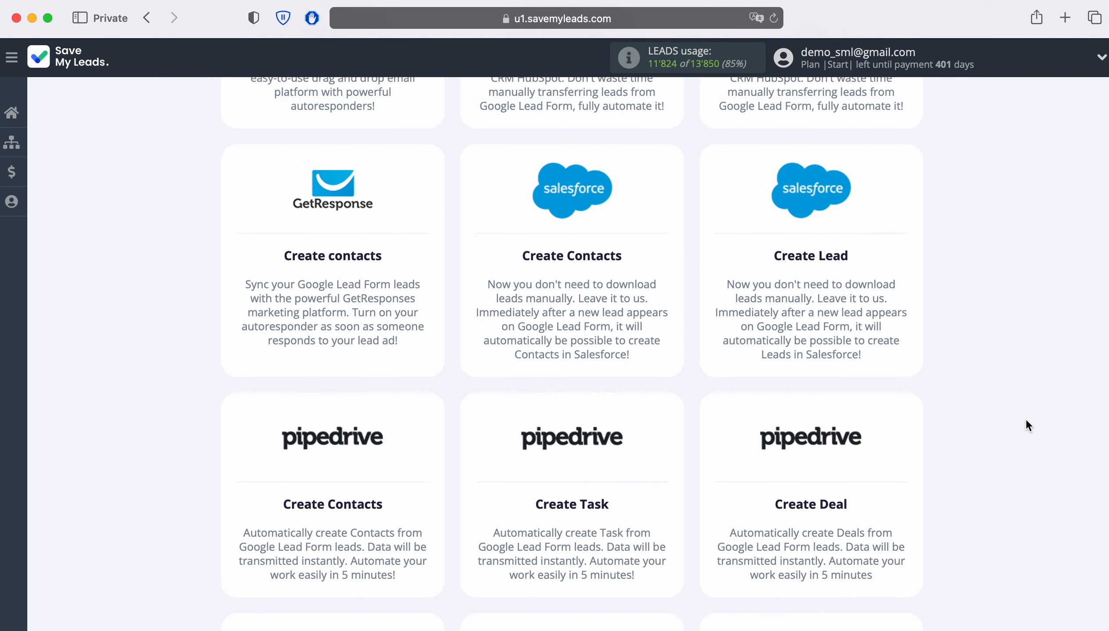
scroll(1026, 420, "down", 15)
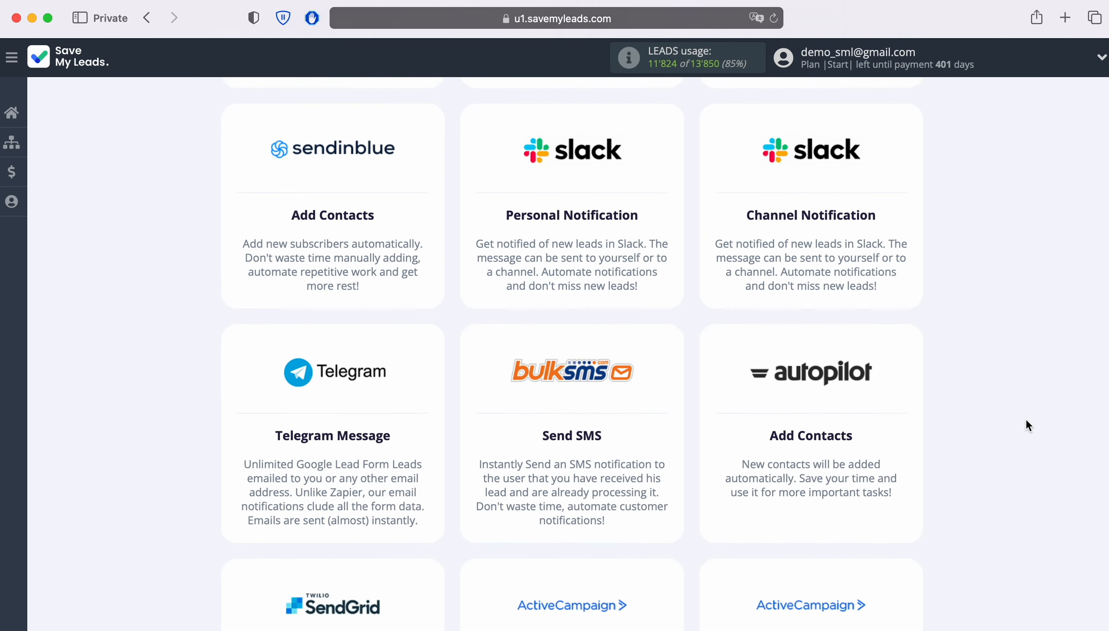
scroll(1026, 420, "down", 12)
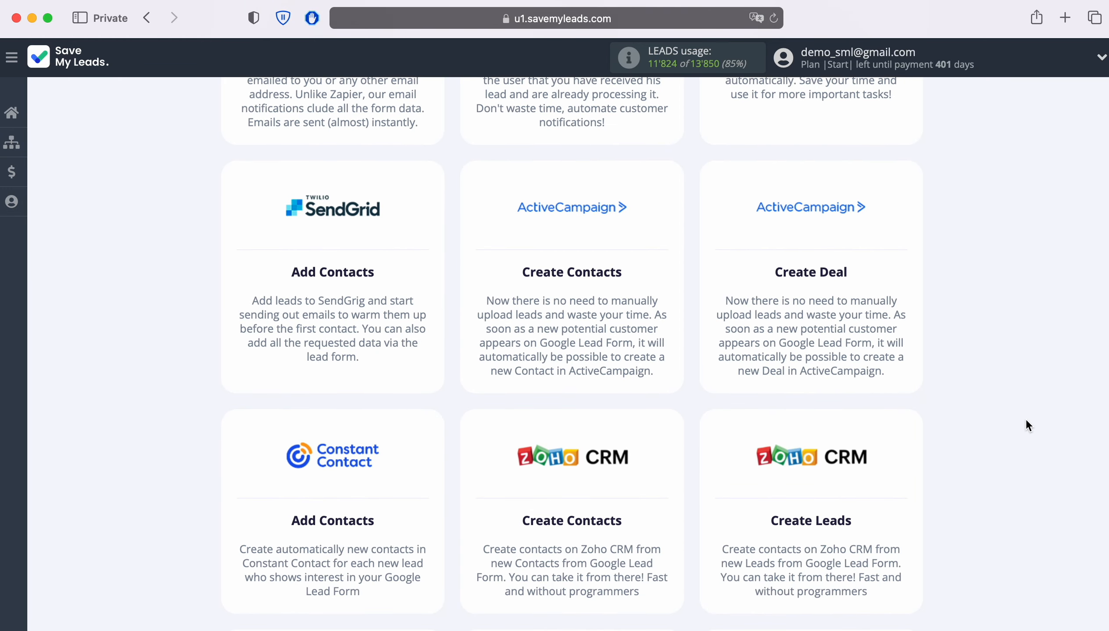
scroll(1025, 426, "down", 13)
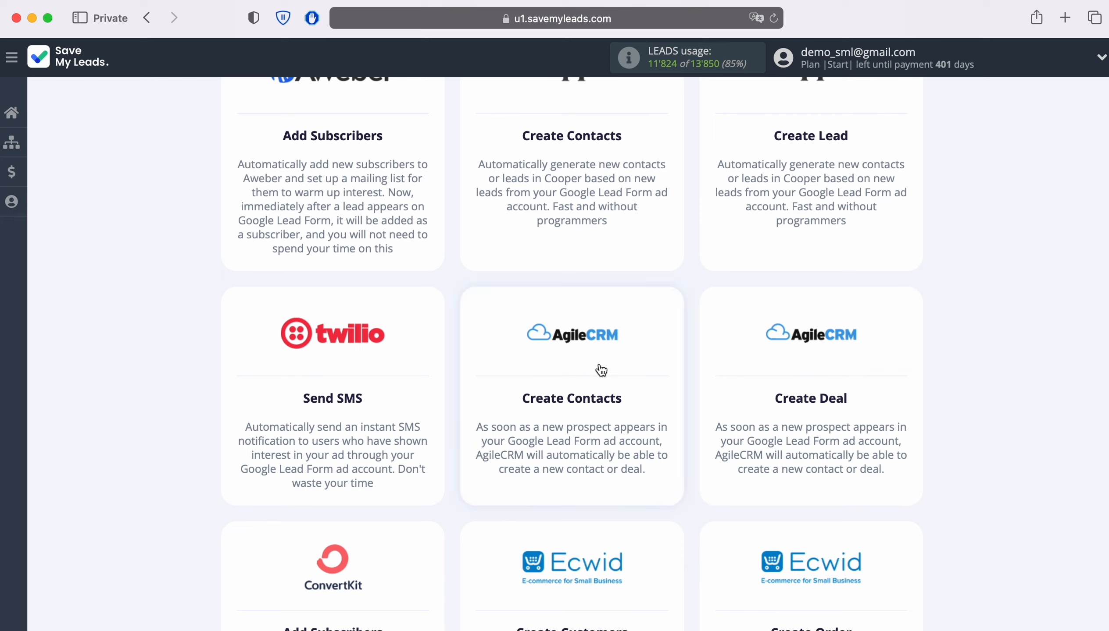
left_click(573, 369)
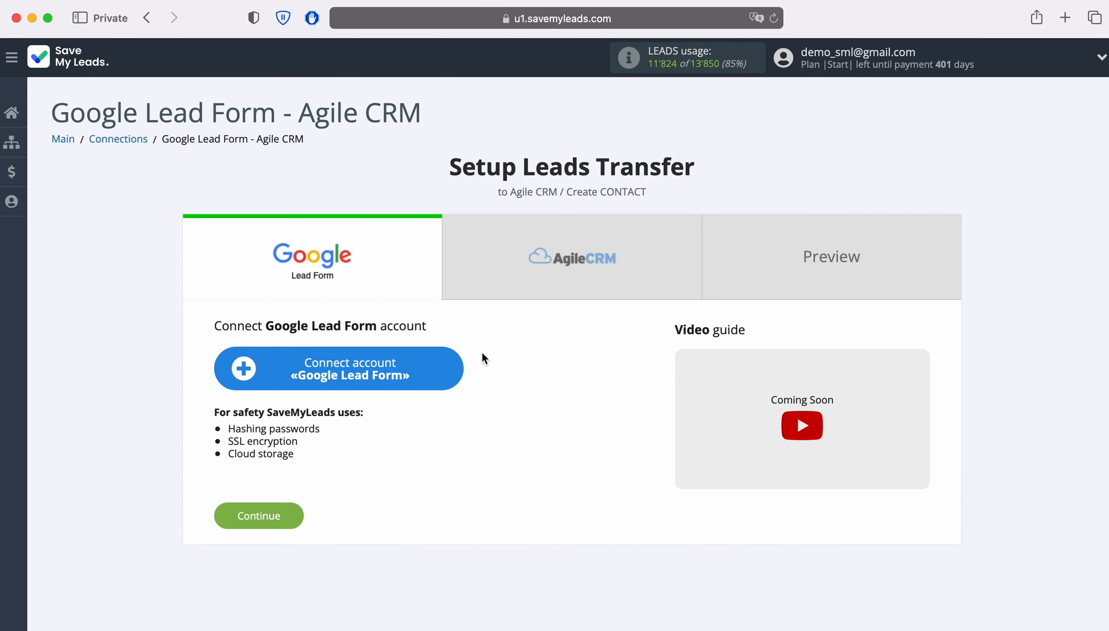
- Connect a Google Lead Form account, keeping the suggested connection name
left_click(451, 374)
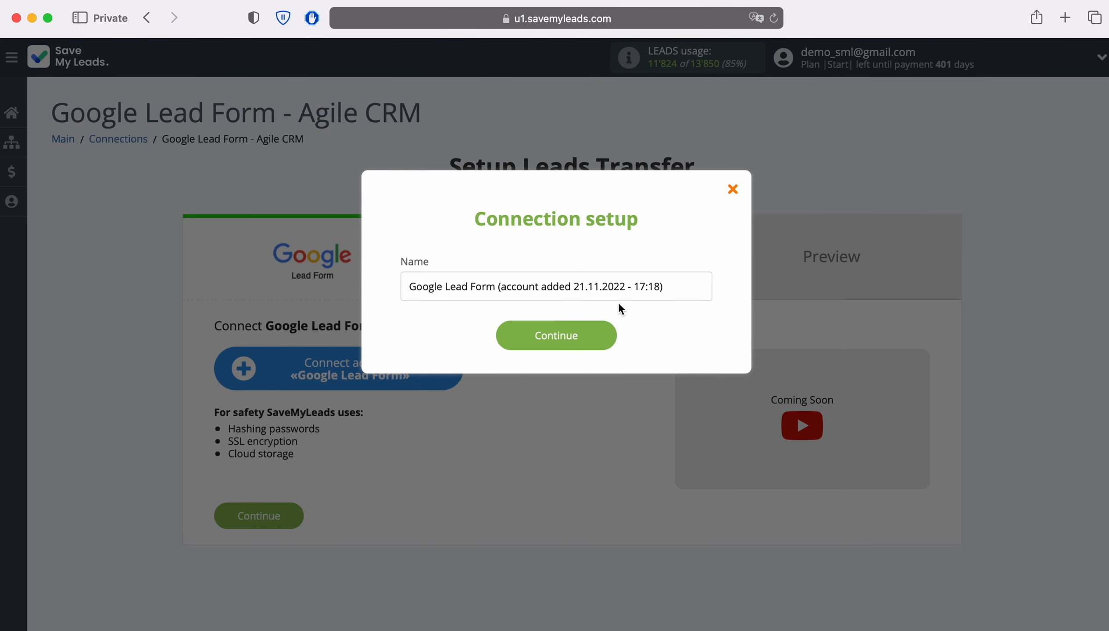
left_click_drag(676, 285, 401, 289)
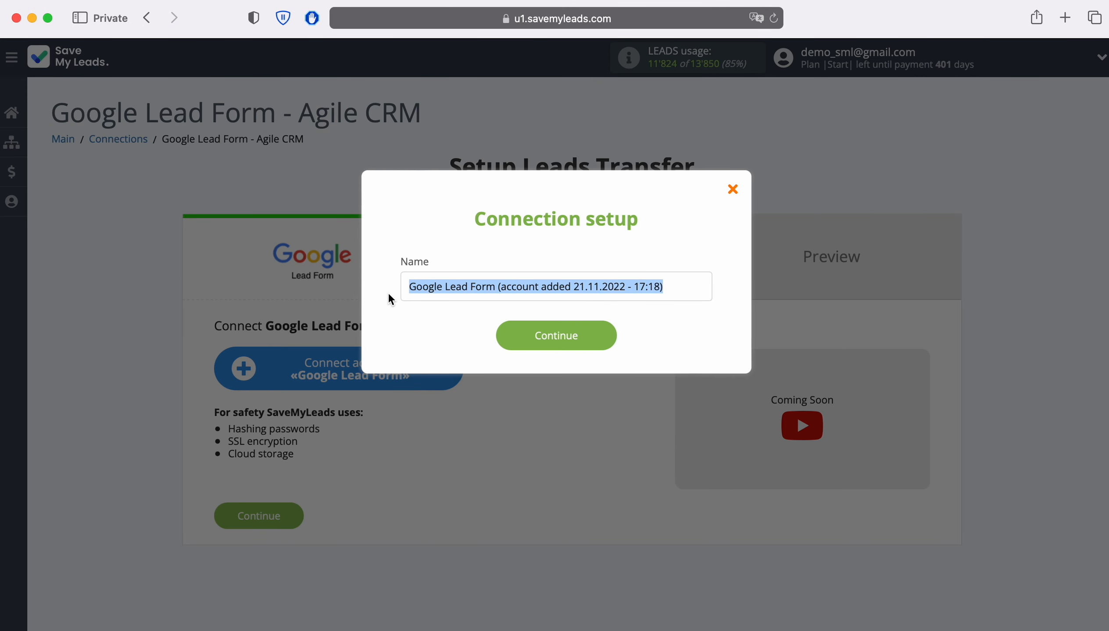
left_click(389, 292)
left_click(559, 343)
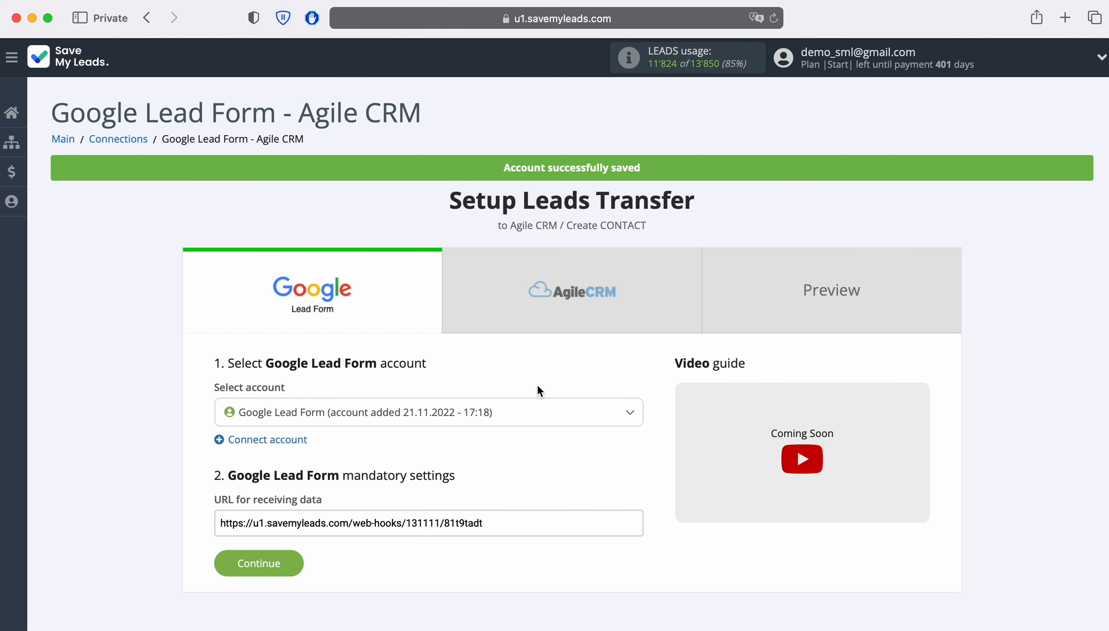
- Choose the connected Google Lead Form account and copy its URL for receiving data
left_click(527, 412)
left_click(502, 473)
left_click_drag(486, 524, 212, 523)
right_click(269, 522)
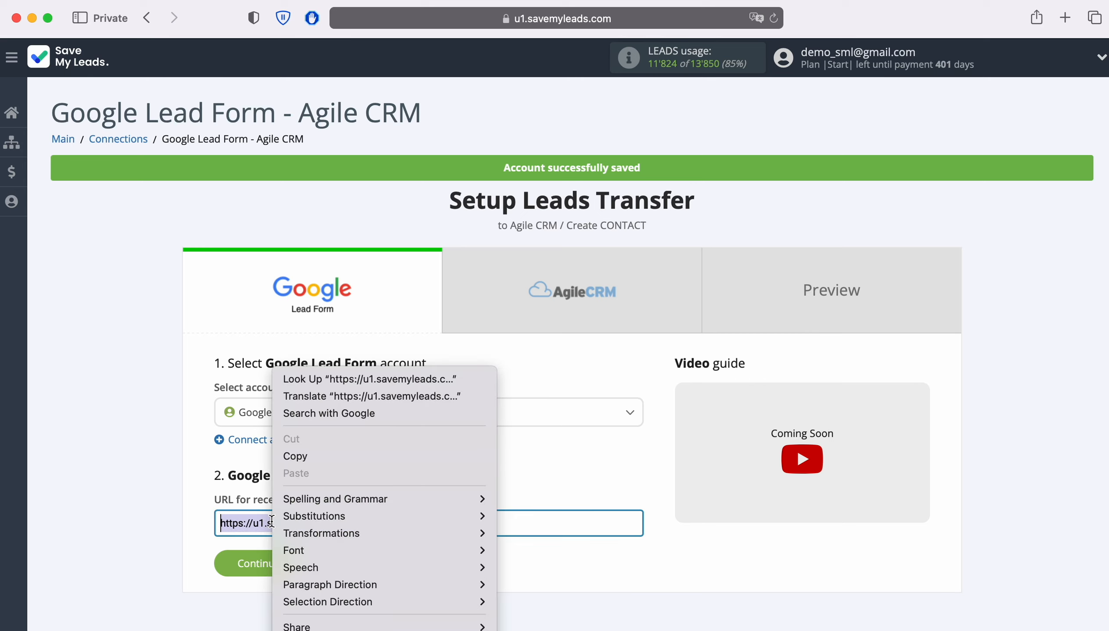
left_click(306, 456)
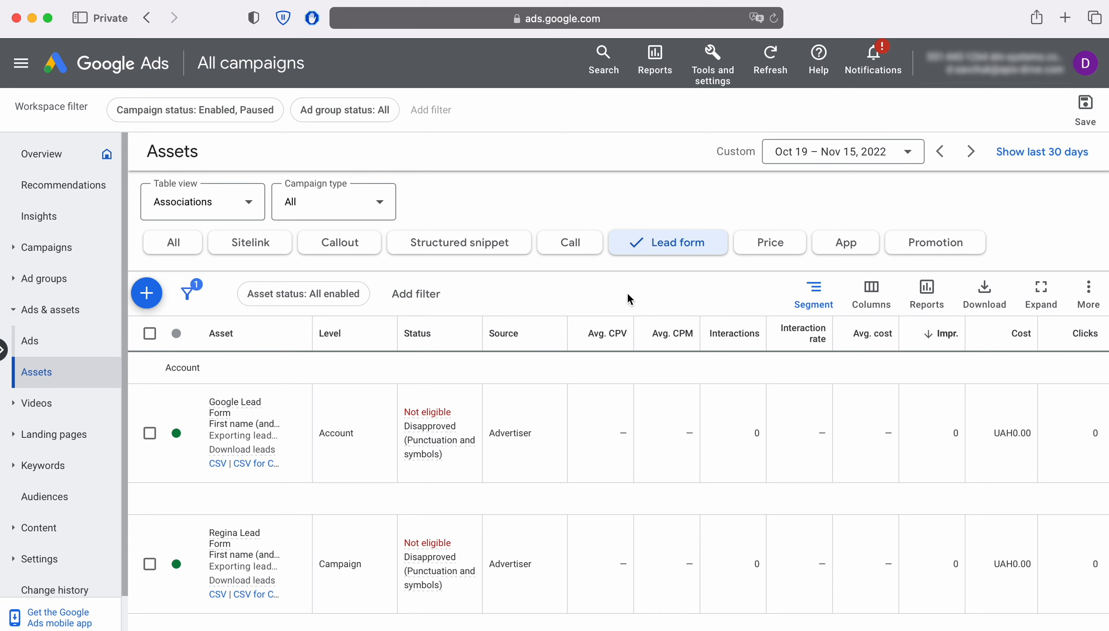
- In the Google Ads lead form assets, open "Lead Form John" for editing
scroll(615, 376, "down", 5)
scroll(615, 374, "down", 3)
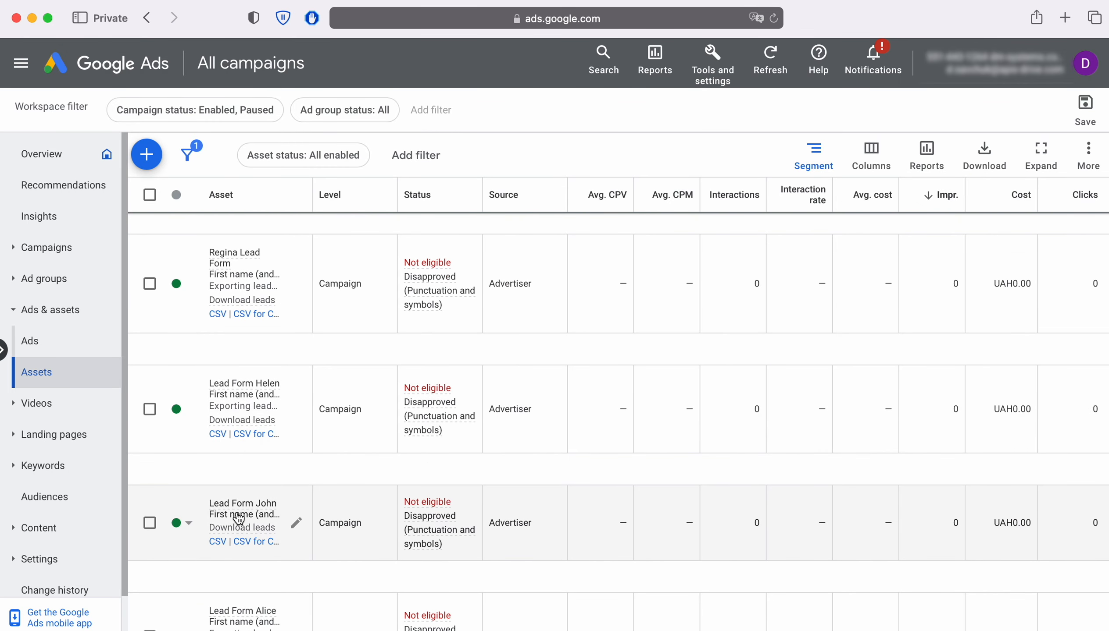
left_click(236, 514)
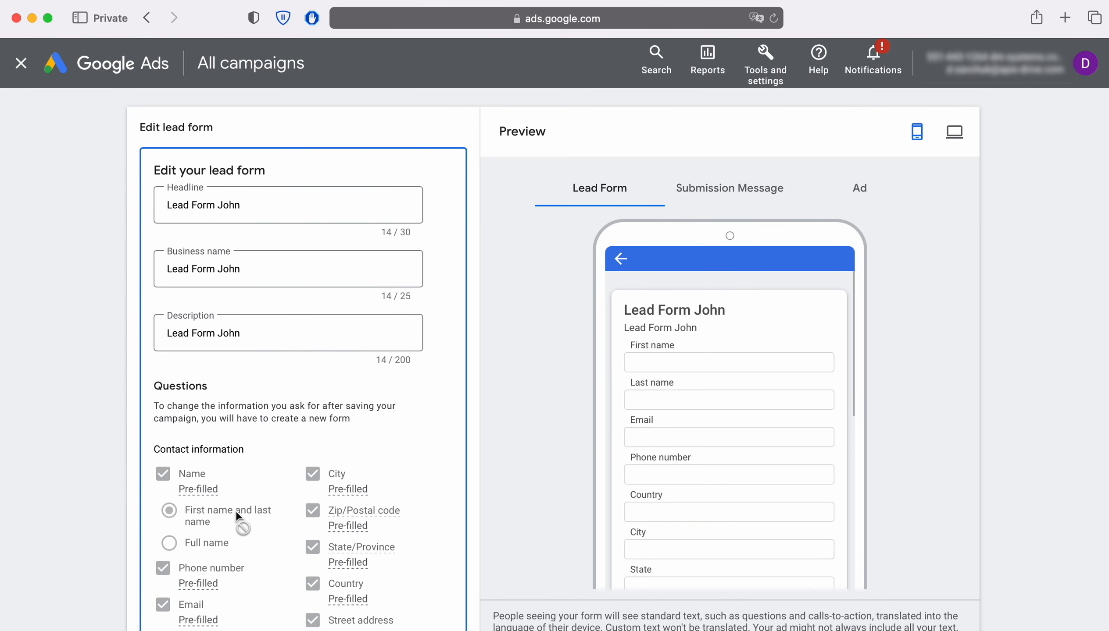
- Expand the lead form's other data integration options and paste the copied SaveMyLeads address as the Webhook URL
scroll(478, 451, "down", 5)
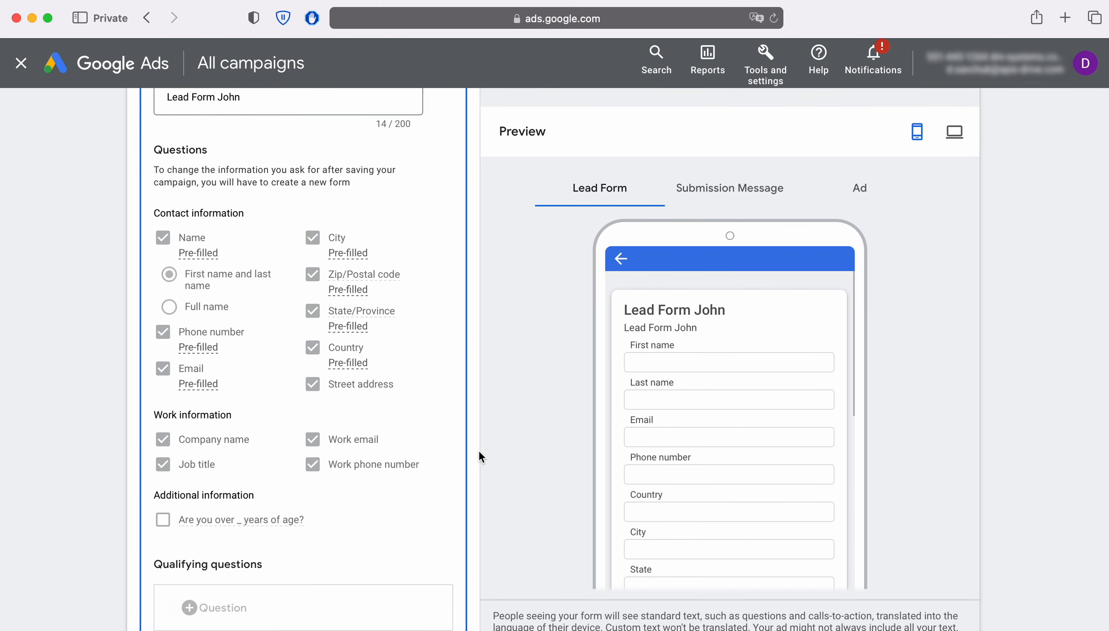
scroll(478, 451, "down", 10)
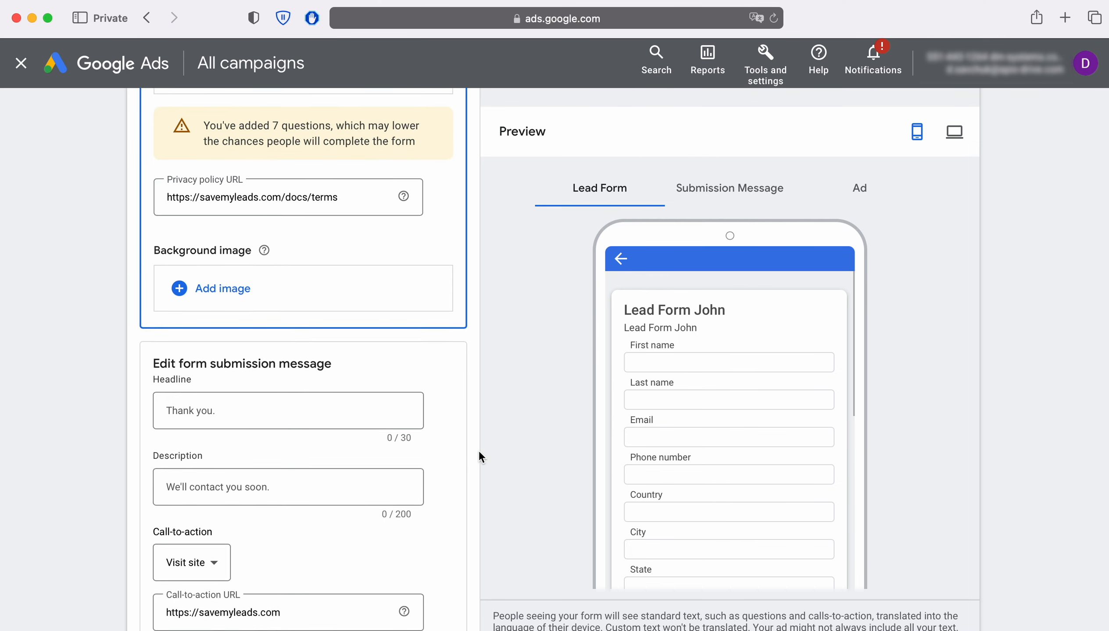
scroll(478, 450, "down", 10)
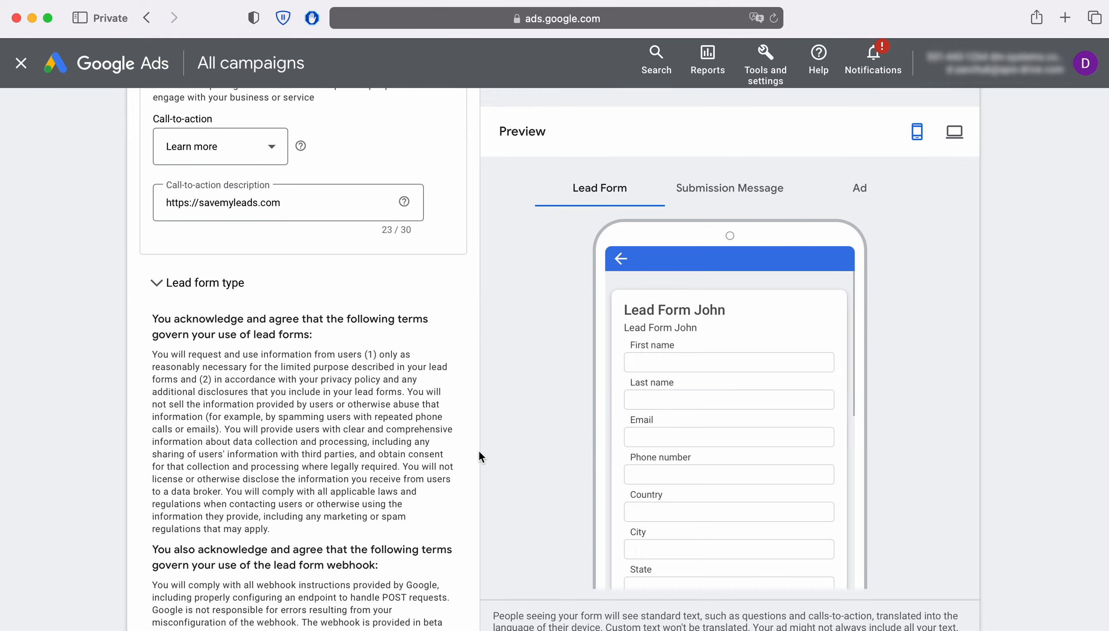
scroll(478, 451, "down", 10)
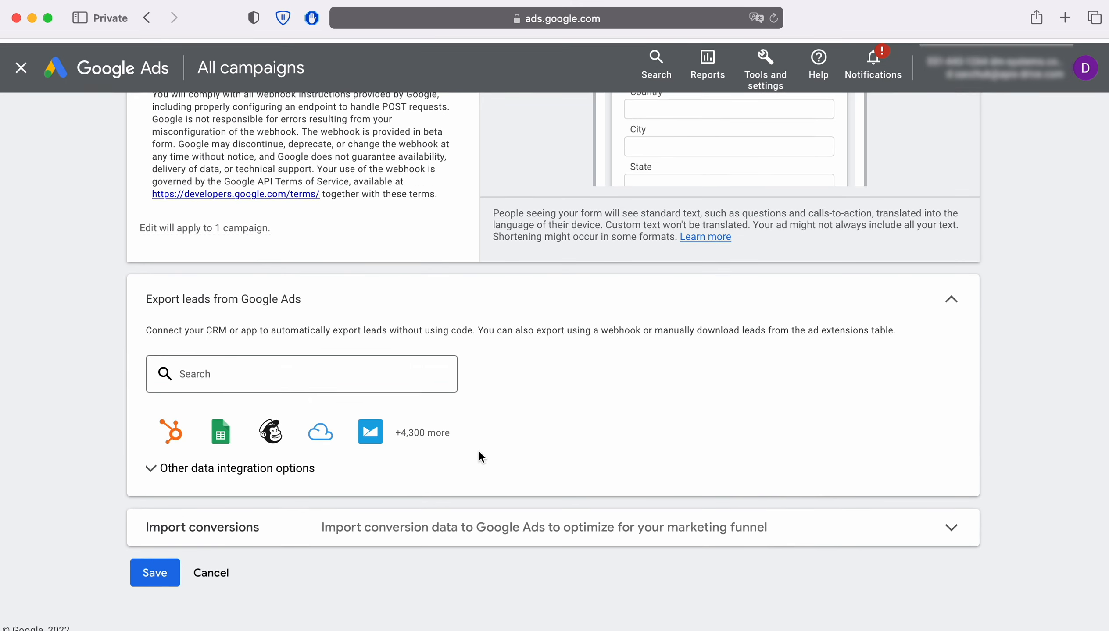
left_click(262, 474)
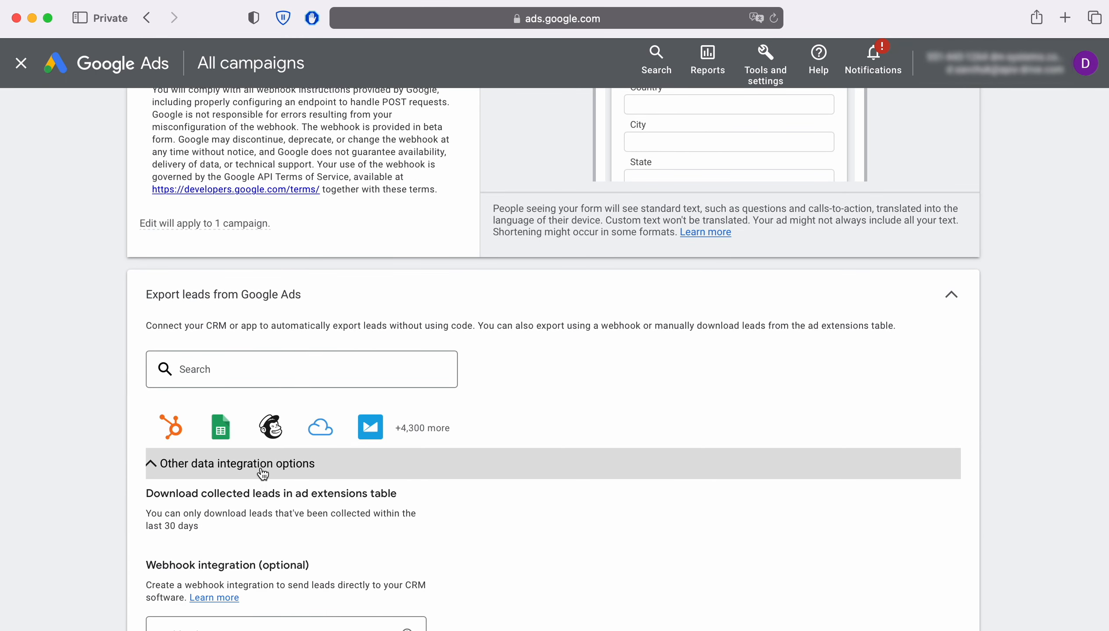
scroll(511, 468, "down", 6)
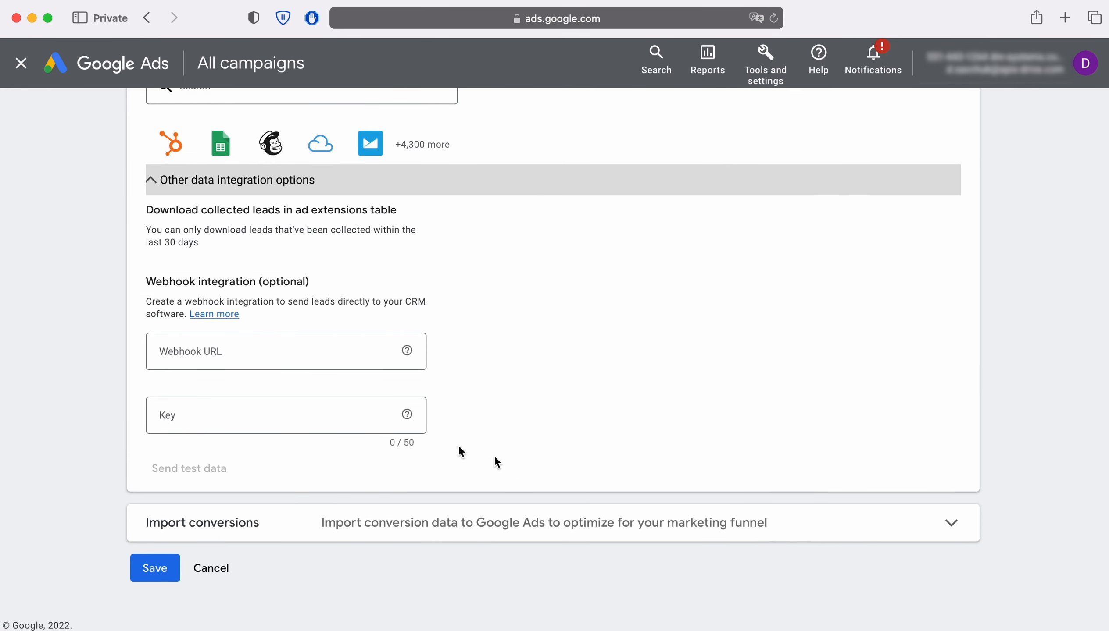
left_click(191, 352)
right_click(194, 352)
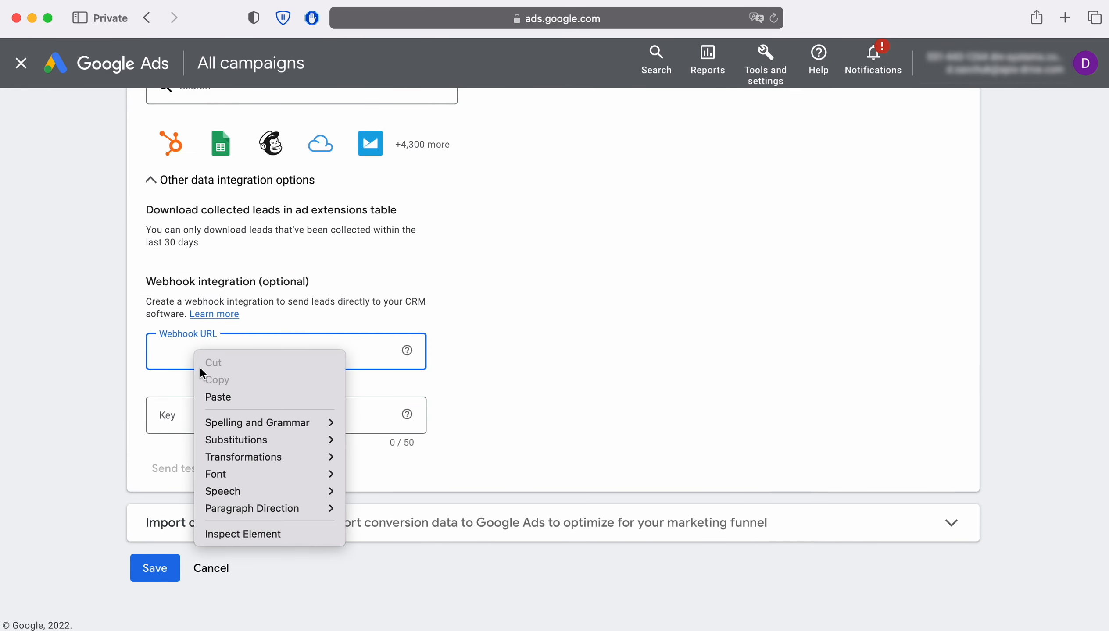
left_click(228, 397)
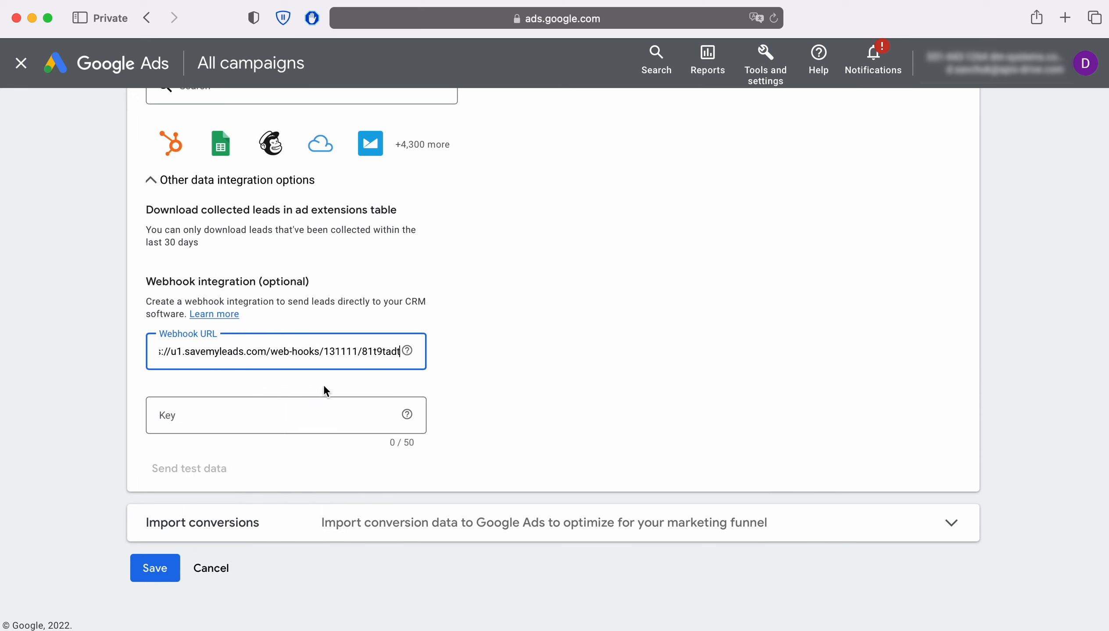
- Copy the final segment of the webhook URL and paste it as the webhook Key
left_click_drag(362, 352, 405, 351)
right_click(381, 353)
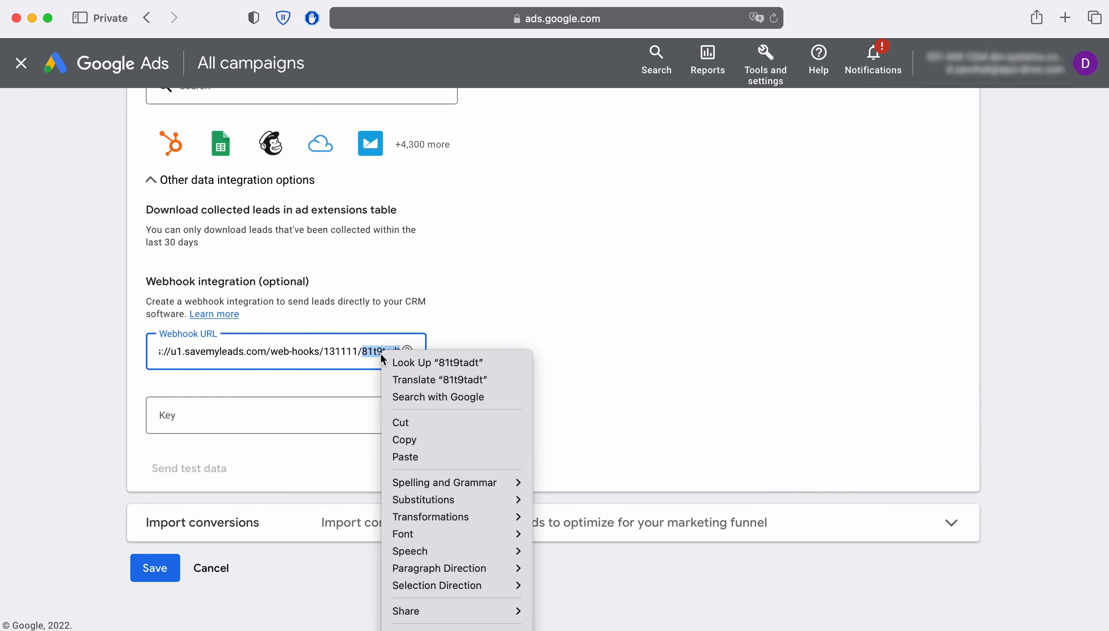
left_click(414, 438)
right_click(170, 417)
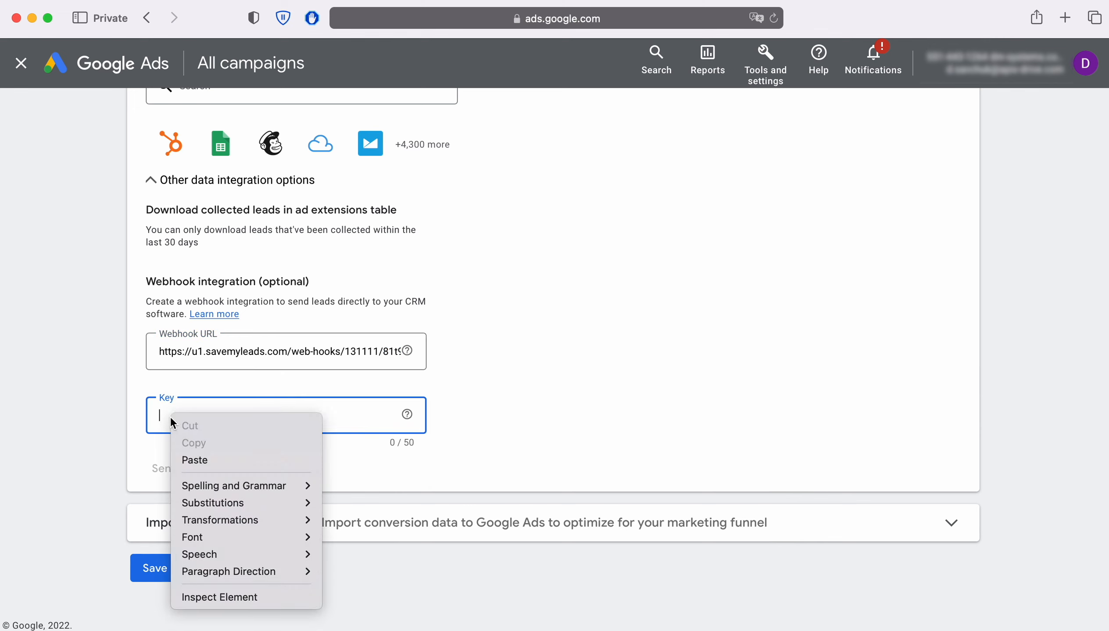
left_click(204, 458)
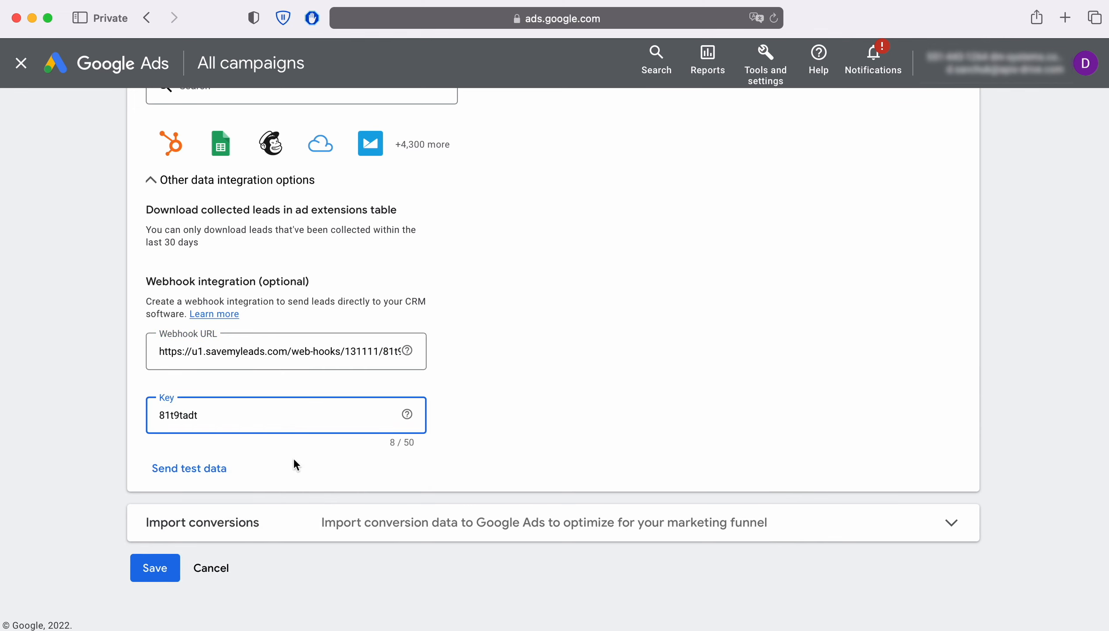
- Send test data through the webhook integration and save the lead form
left_click(191, 468)
scroll(182, 476, "down", 3)
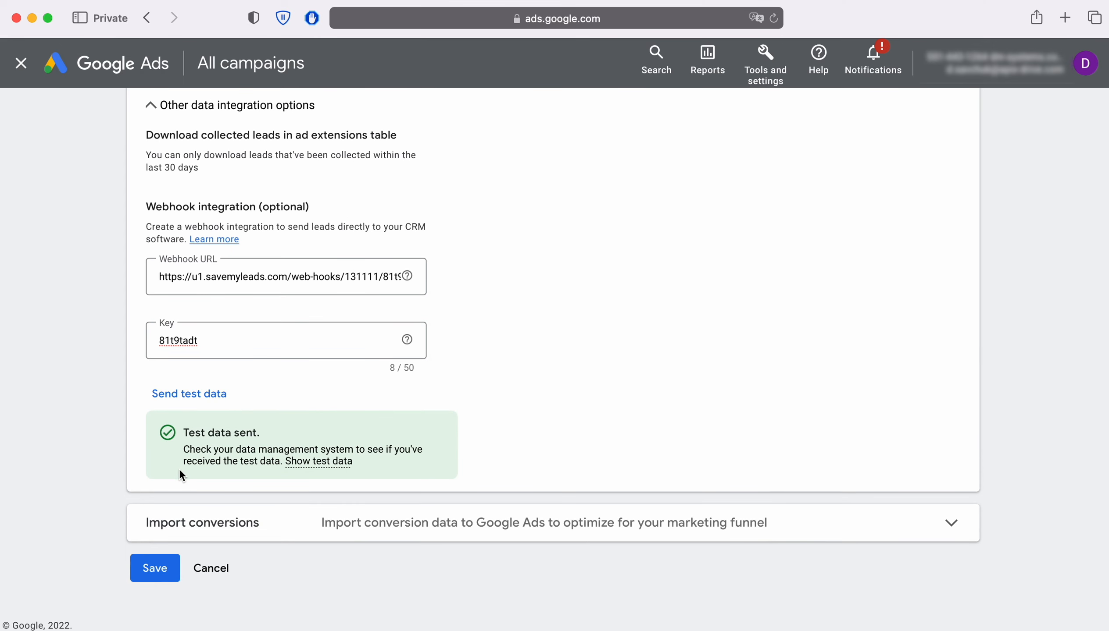
left_click(150, 565)
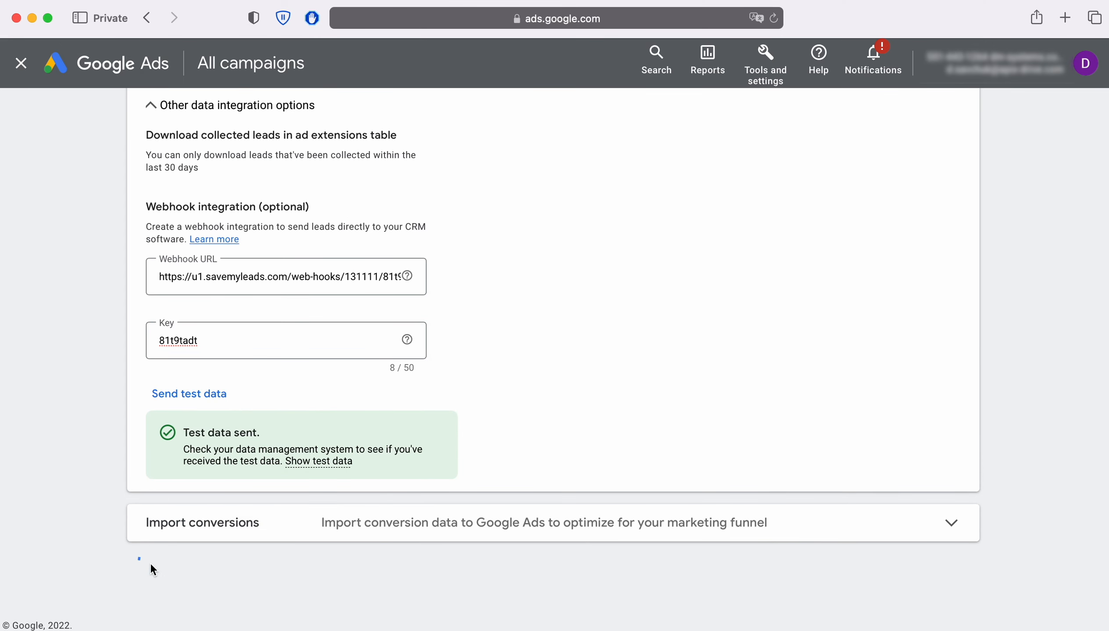
- Switch back to SaveMyLeads, continue past the Google Lead Form settings and open the Agile CRM account connection setup
key("super+grave")
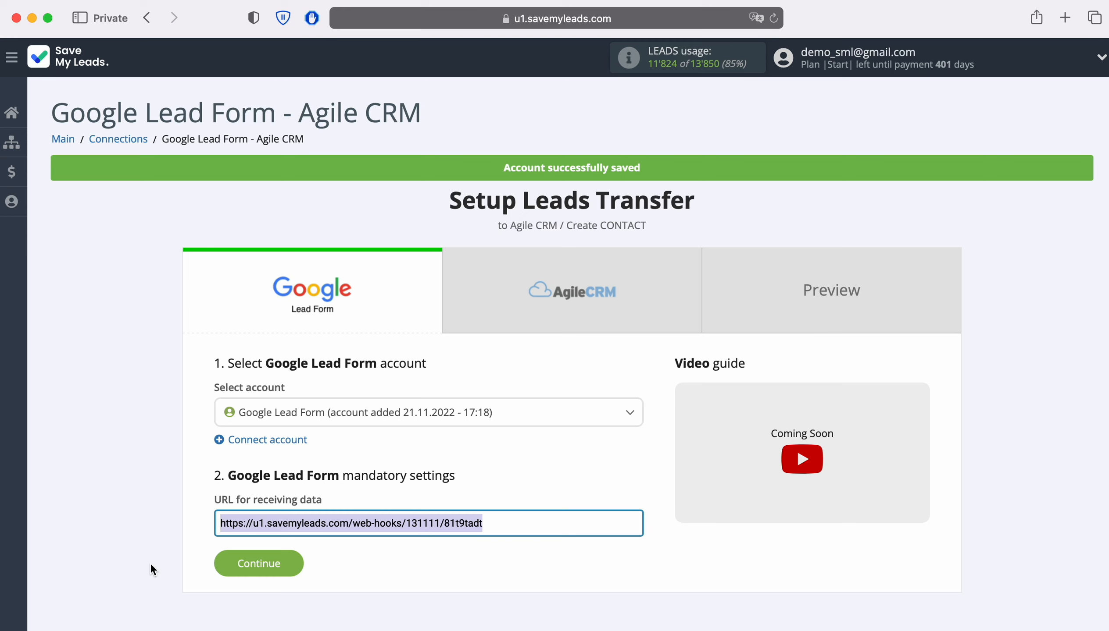
left_click(291, 564)
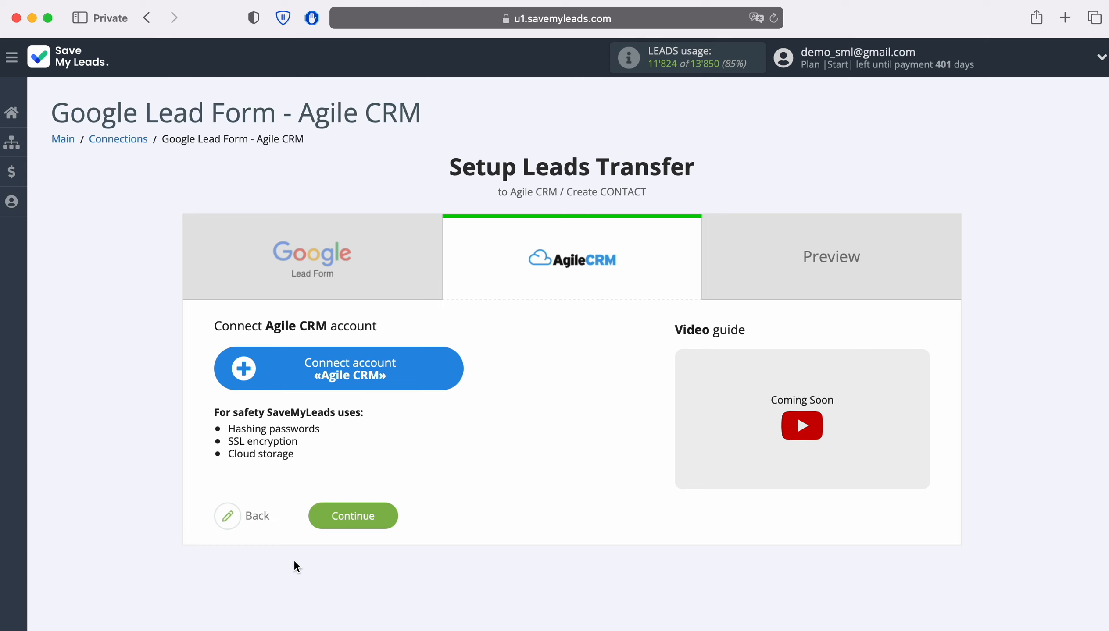
left_click(453, 372)
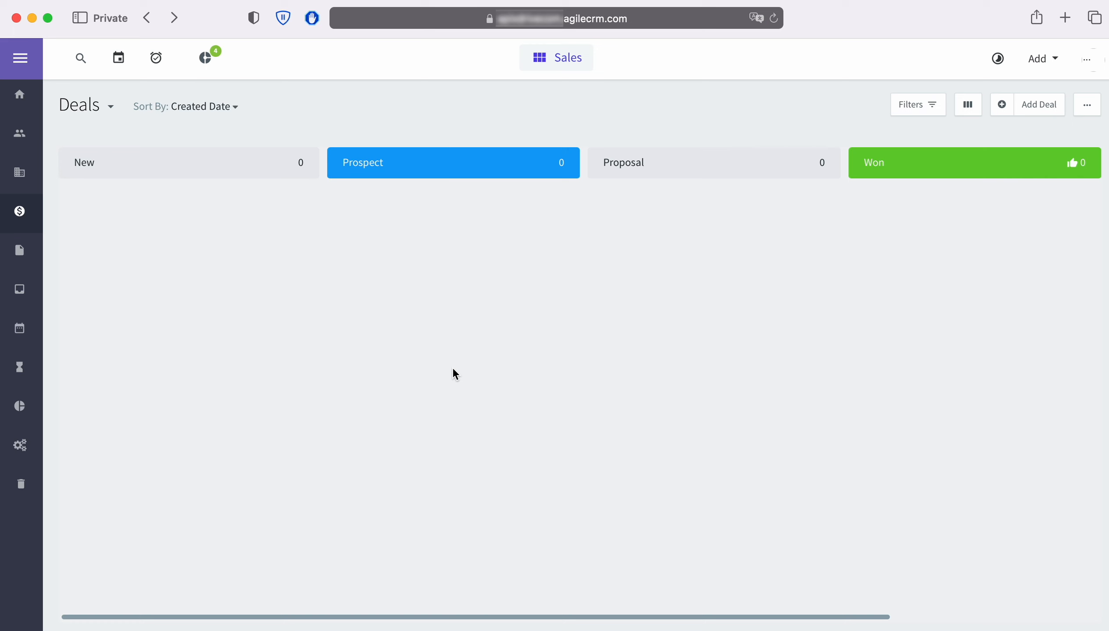
- Copy the account's domain from the Agile CRM address, then fill in the Domain and Login in the connection setup
left_click(567, 17)
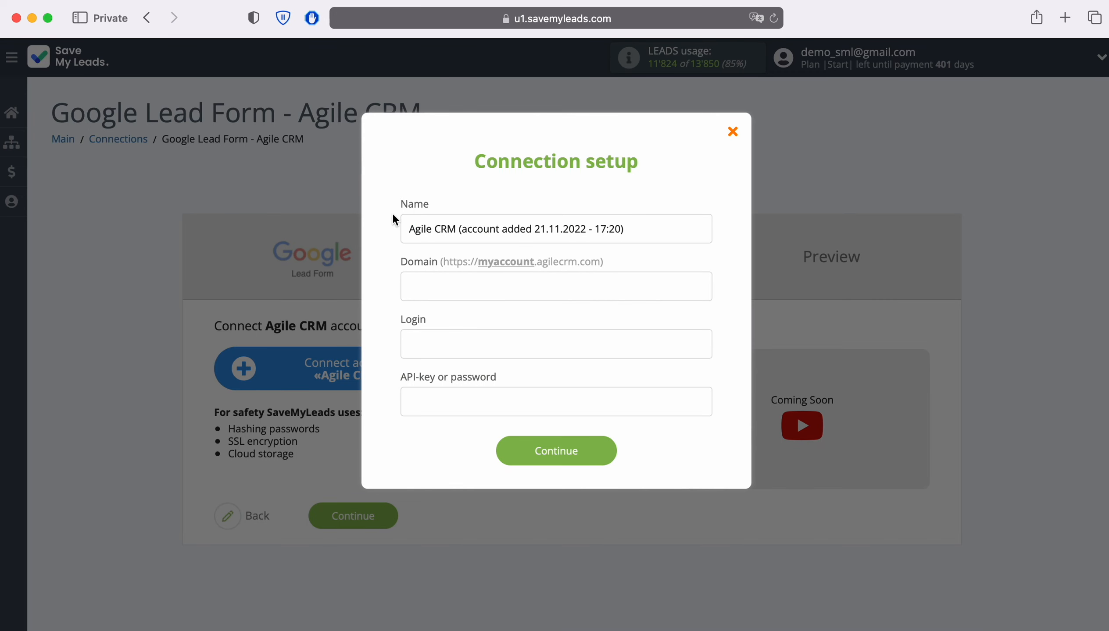
right_click(414, 292)
left_click(439, 336)
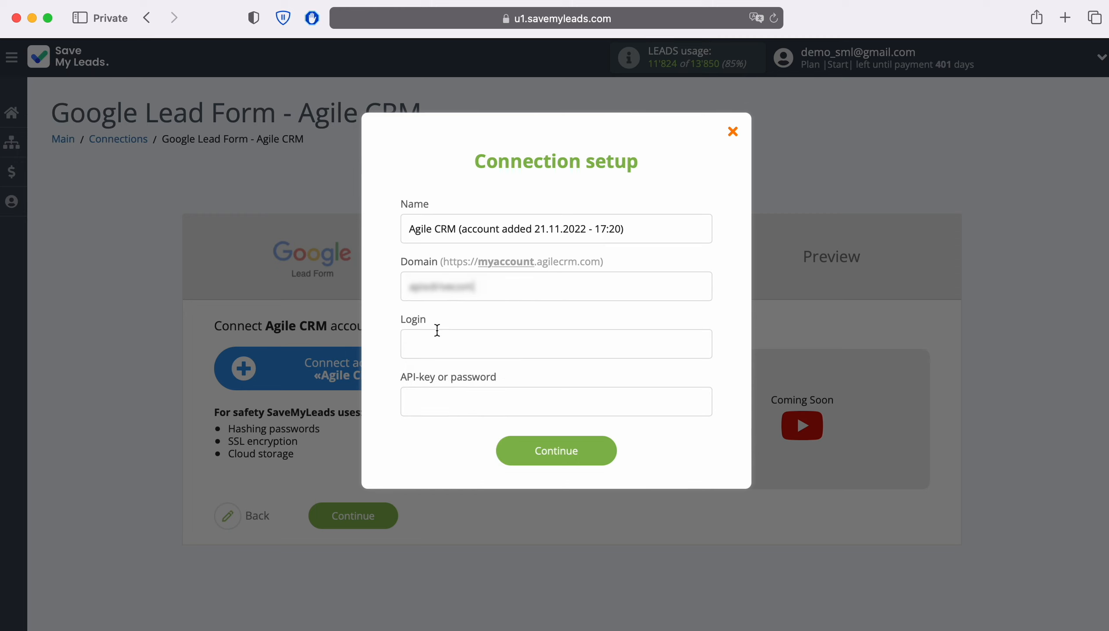
left_click(437, 337)
type("[unreadable][unreadable]")
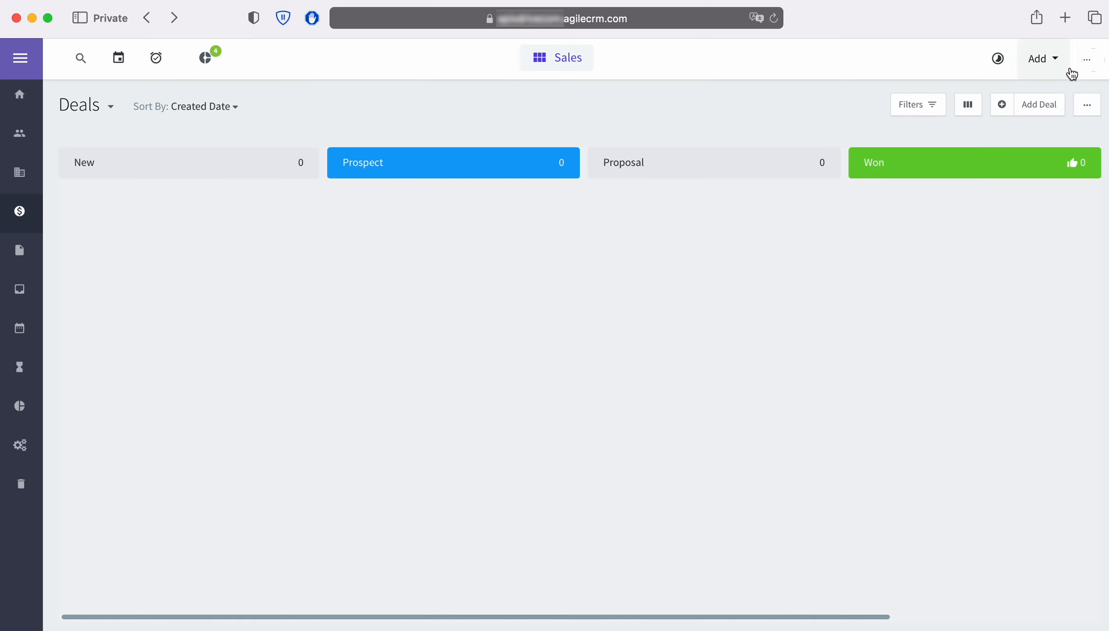
- Open the Developers & API section of Agile CRM's Admin Settings and copy the REST API key
left_click(1085, 60)
left_click(965, 149)
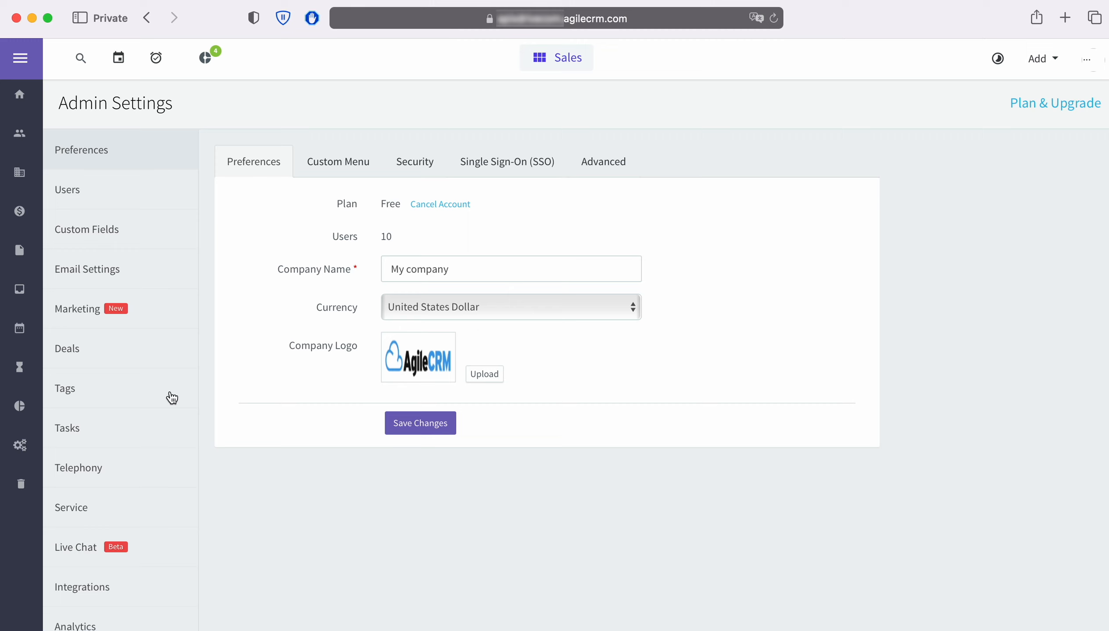
scroll(171, 396, "down", 3)
left_click(99, 556)
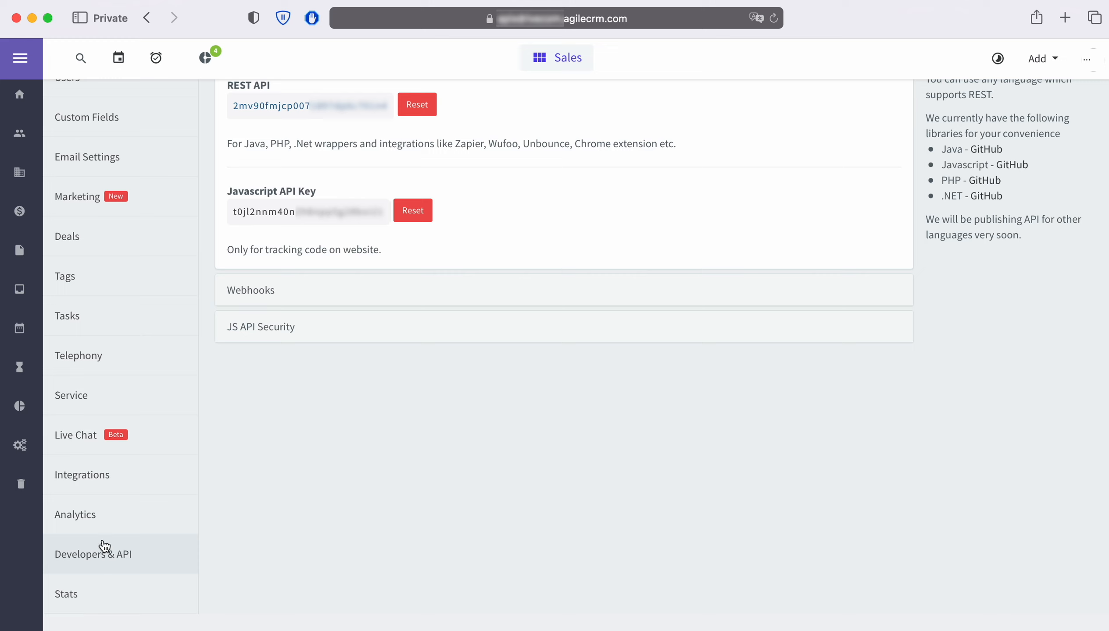
left_click_drag(392, 116, 237, 106)
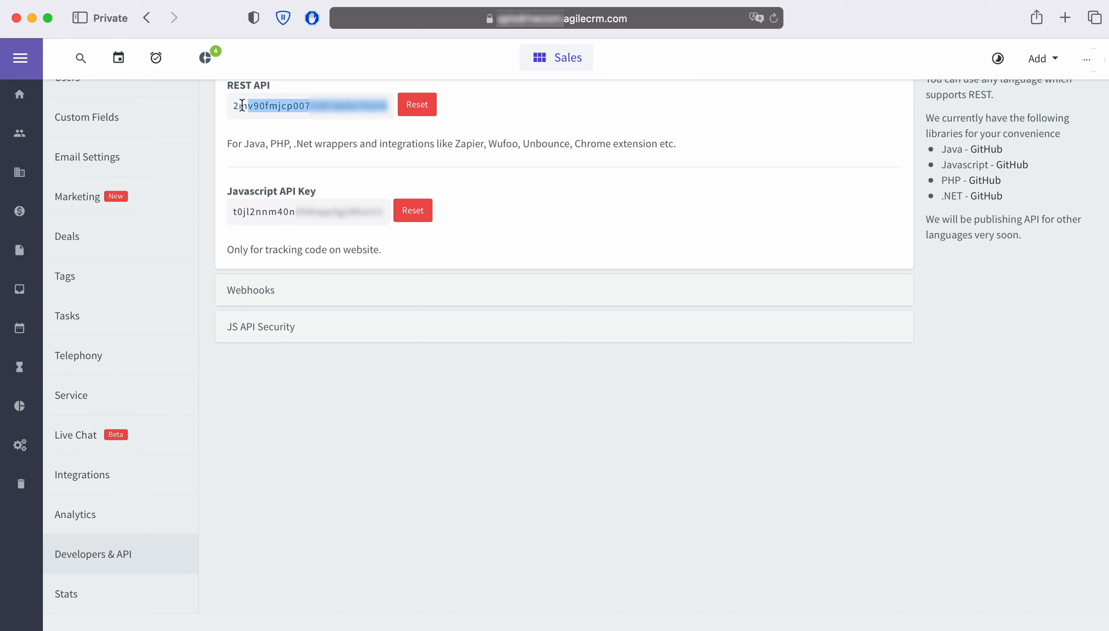
right_click(272, 104)
left_click(302, 174)
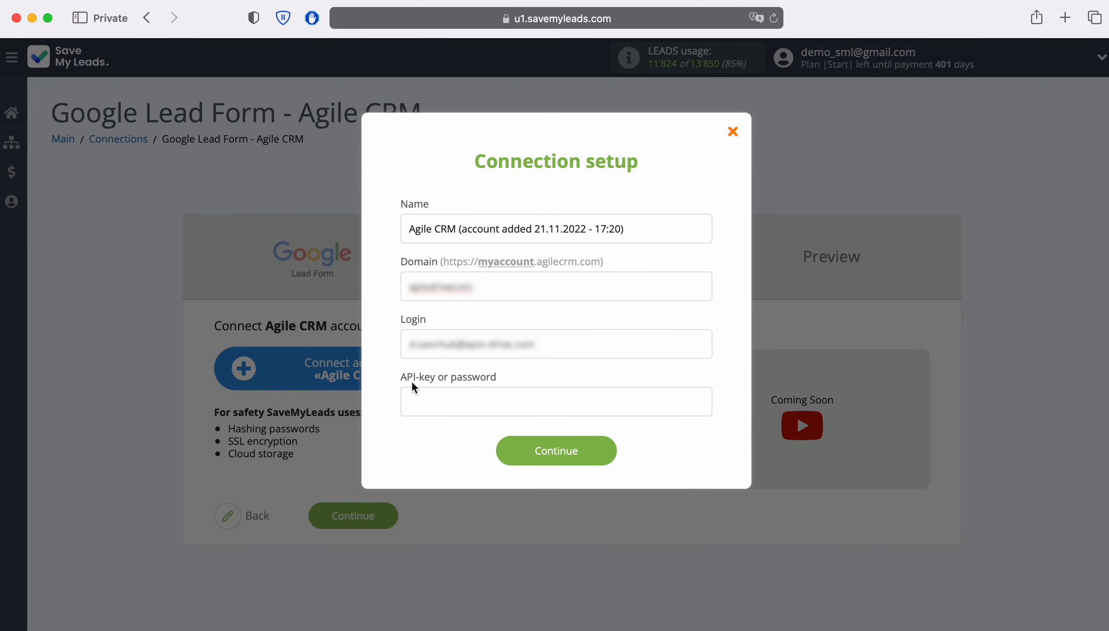
- In SaveMyLeads, paste the API key into the connection setup, save the Agile CRM account and select it for the transfer
right_click(419, 402)
left_click(436, 441)
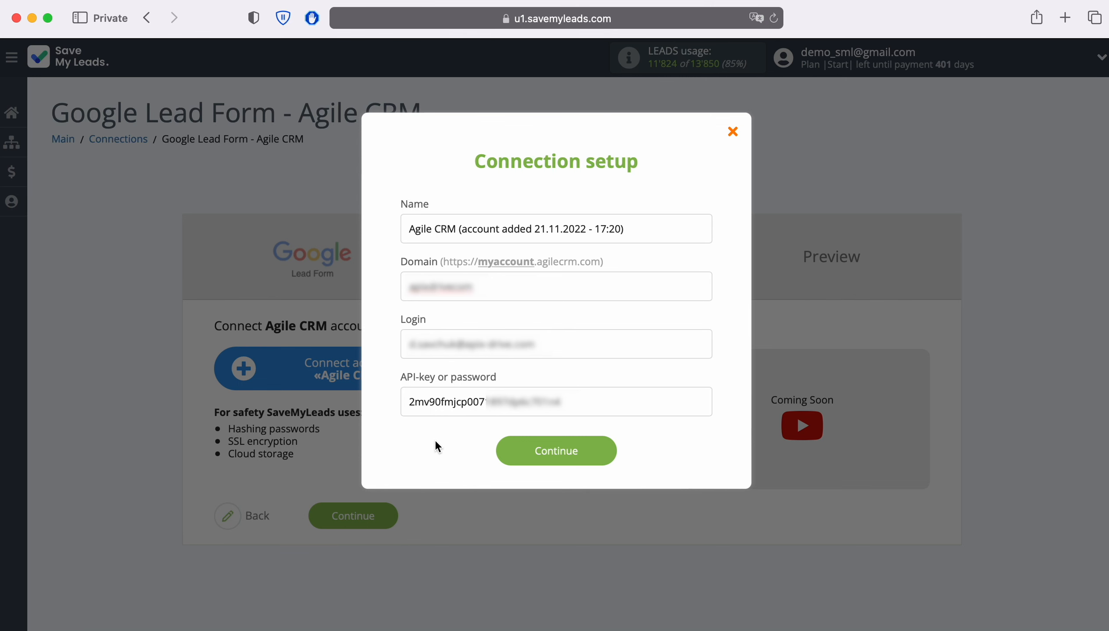
left_click(589, 453)
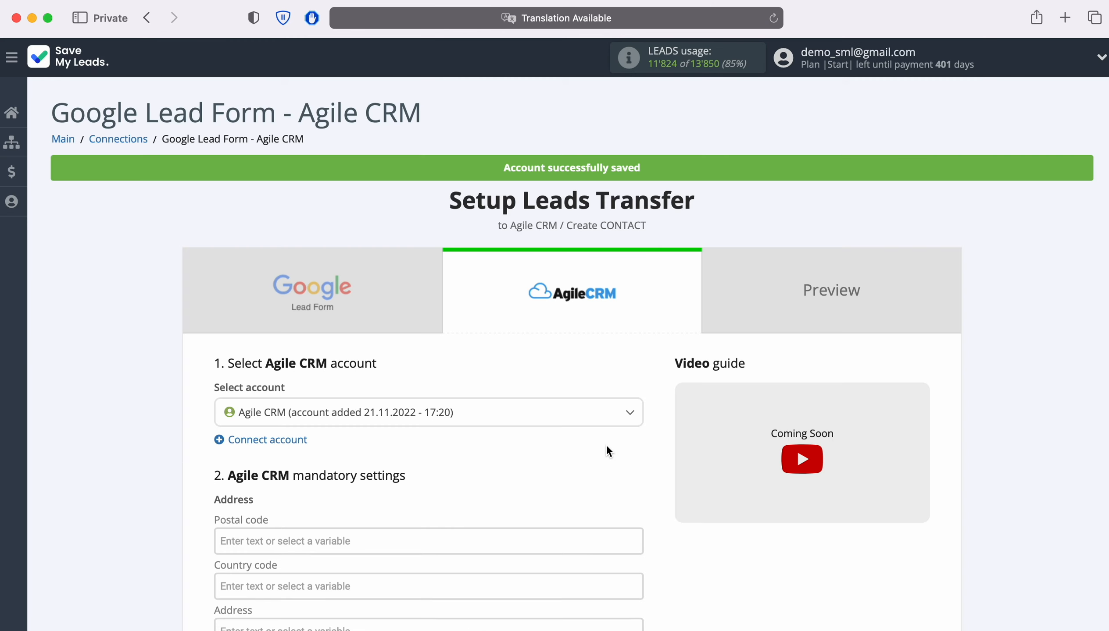
left_click(492, 413)
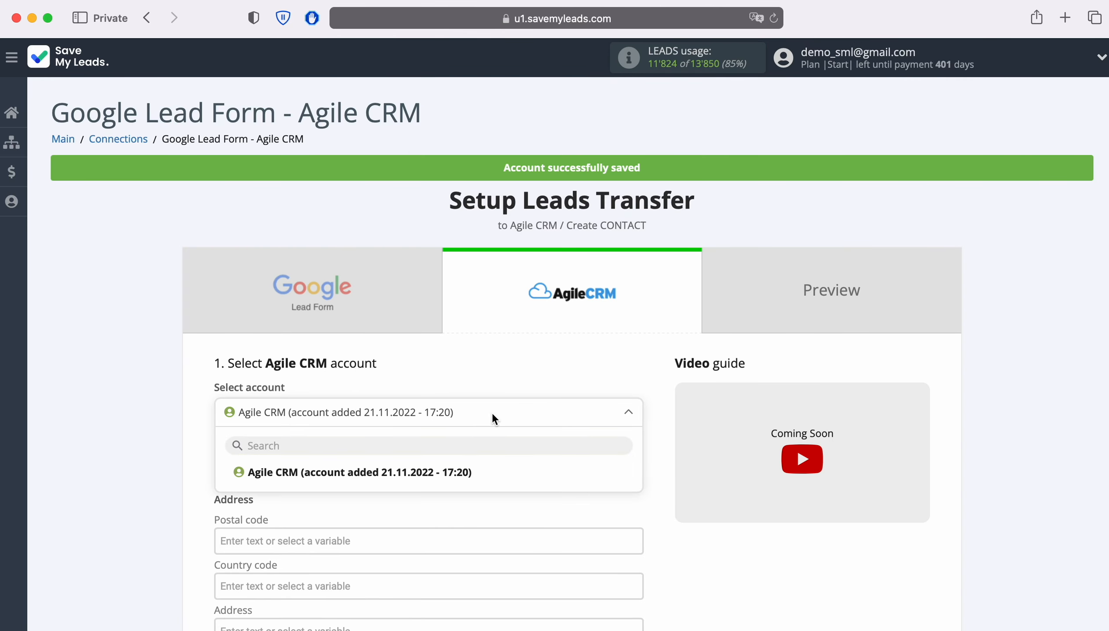
left_click(467, 473)
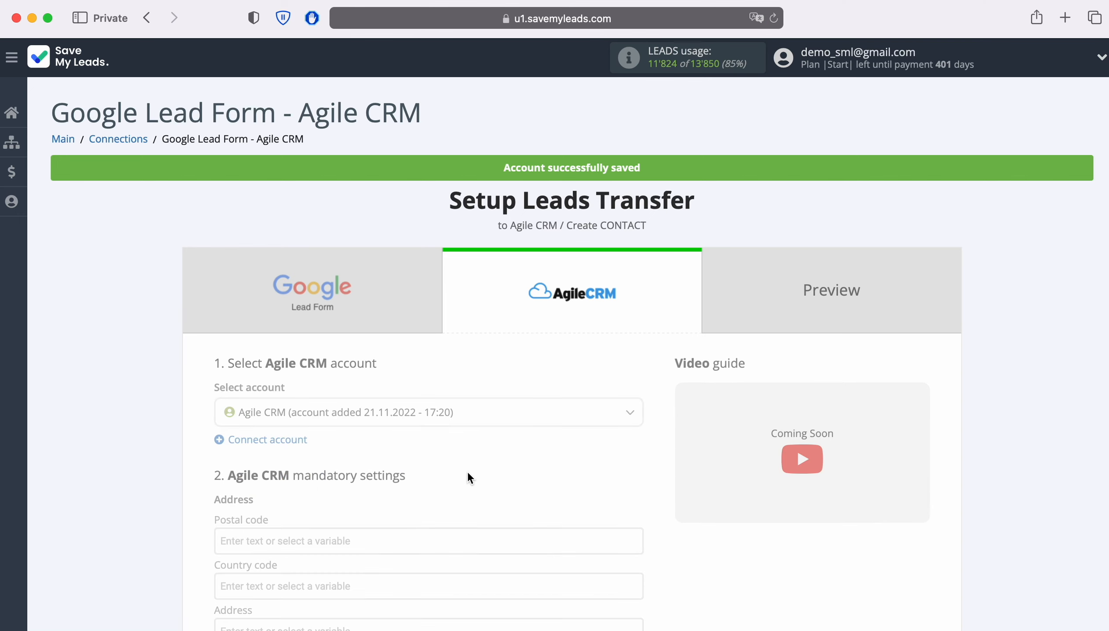
- Review the Agile CRM contact field assignments and the Google Lead Form variables available for the E-mail value
scroll(467, 471, "down", 7)
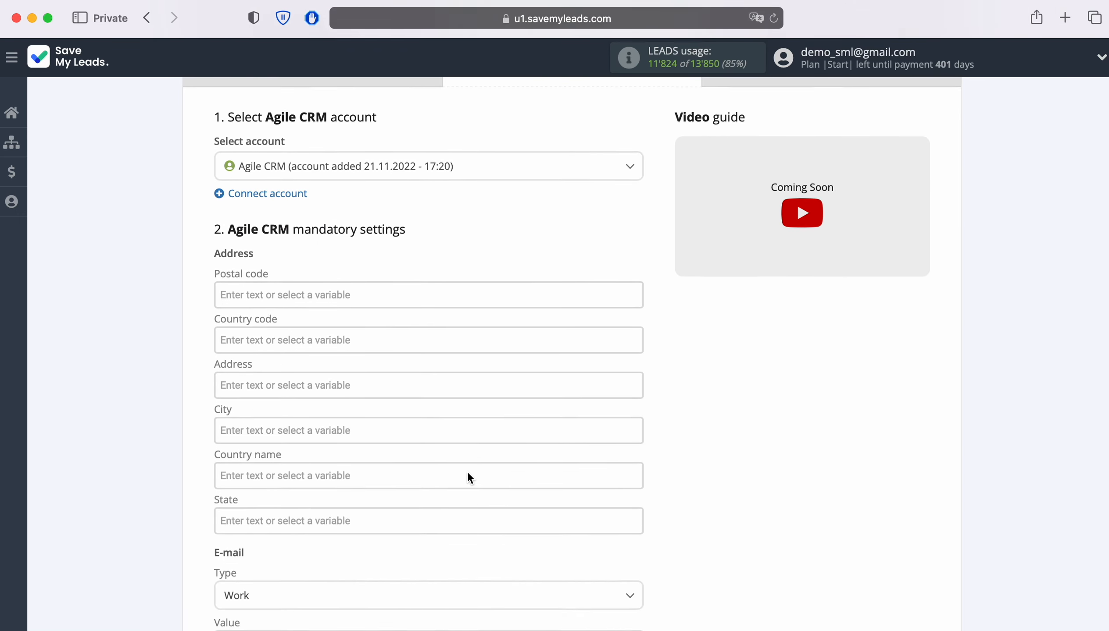
scroll(466, 470, "down", 4)
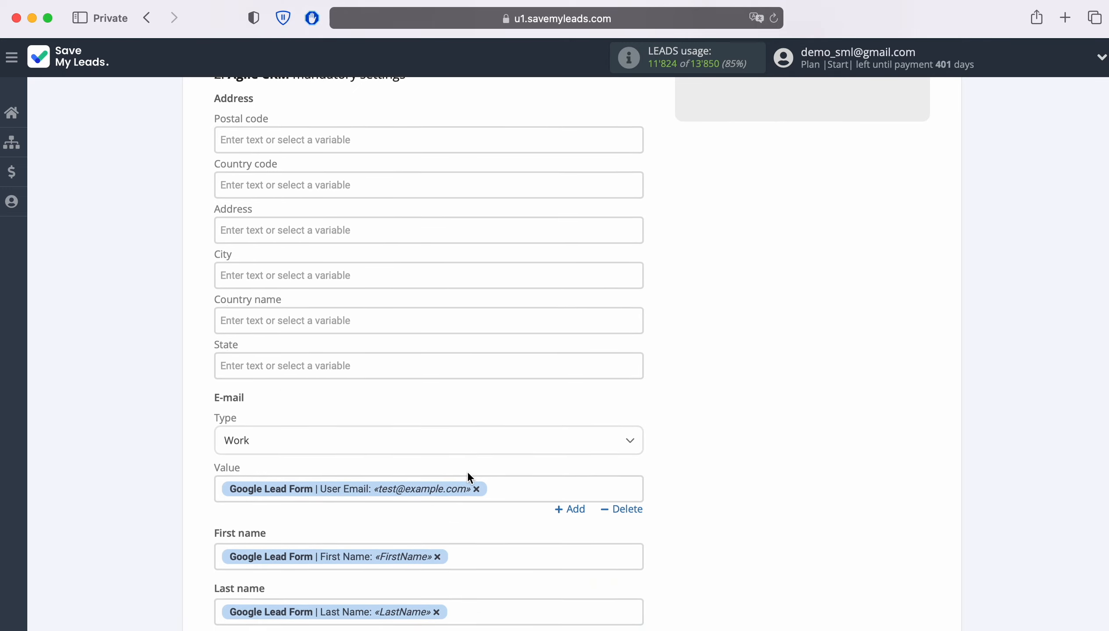
scroll(466, 471, "down", 1)
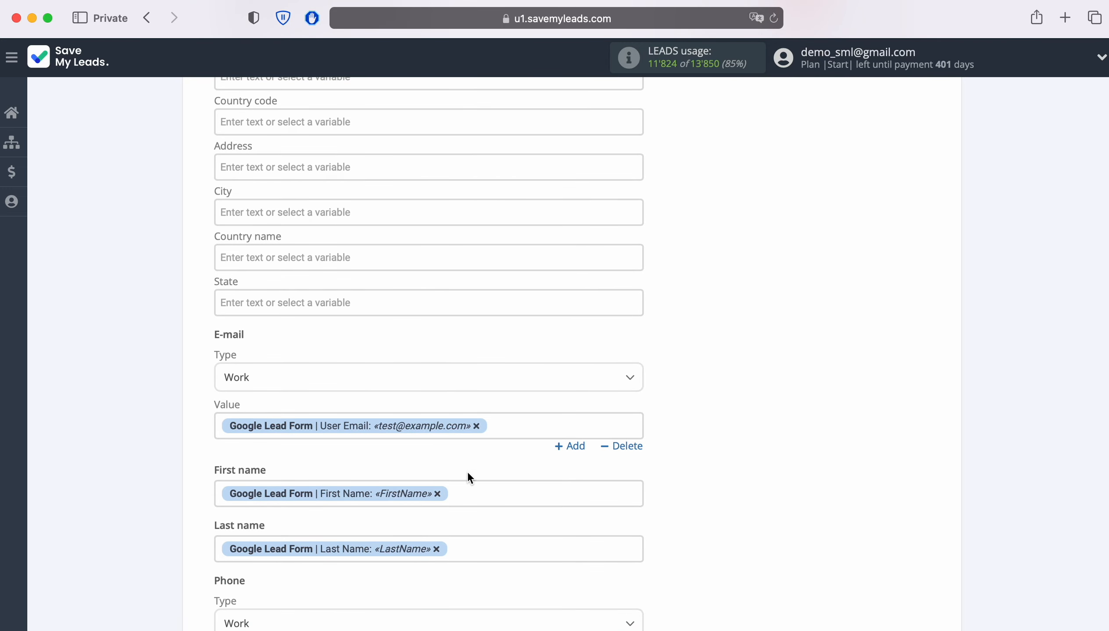
left_click(532, 427)
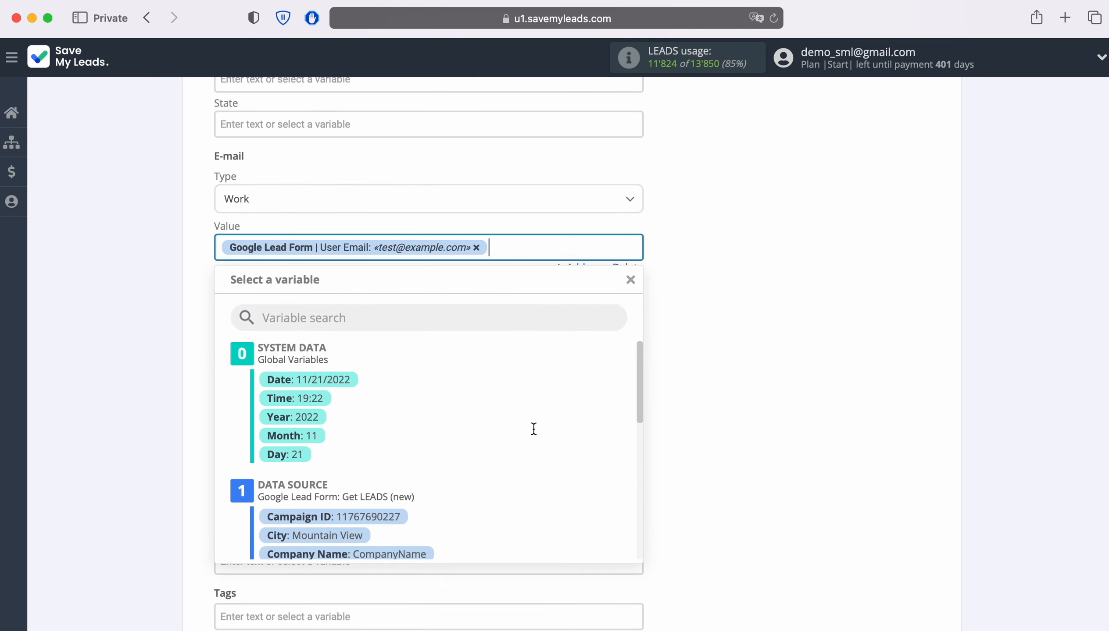
scroll(551, 409, "down", 2)
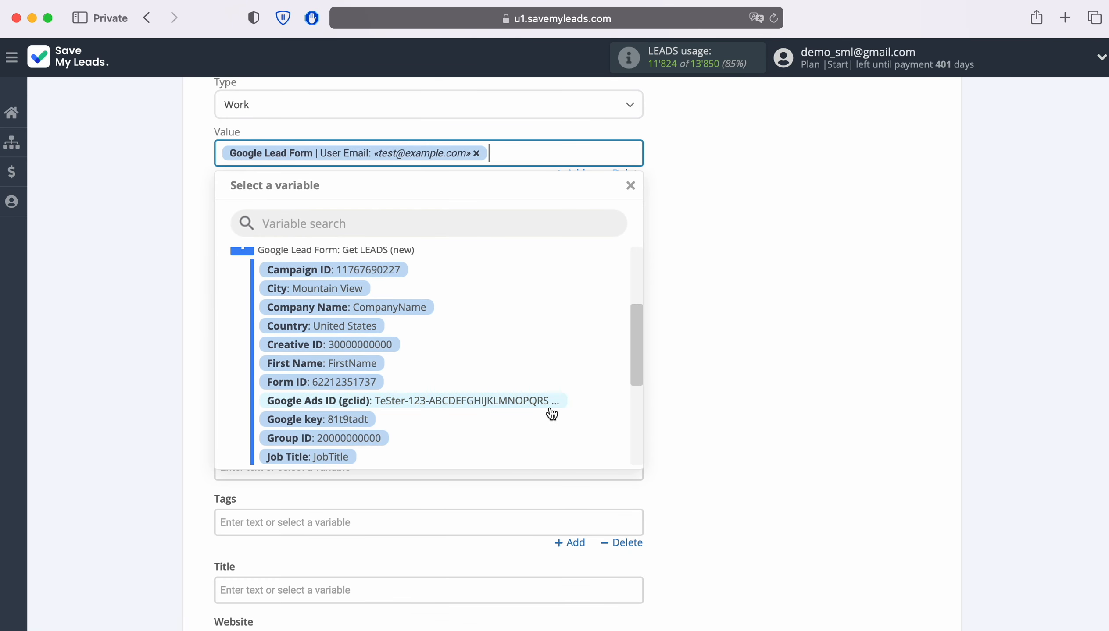
scroll(550, 409, "down", 5)
scroll(550, 409, "down", 2)
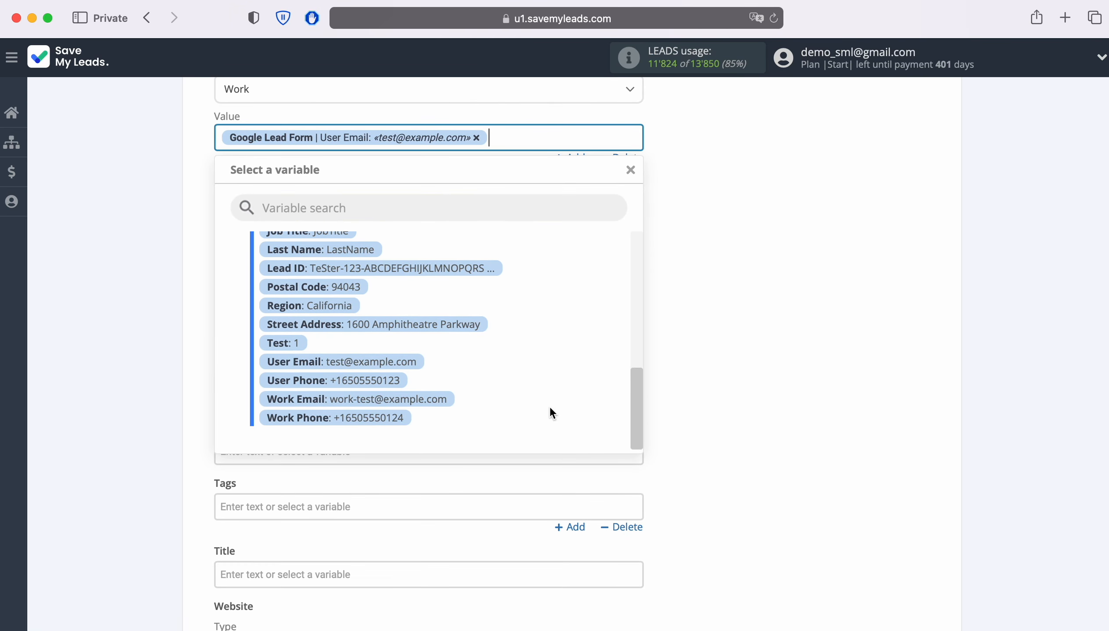
left_click(765, 371)
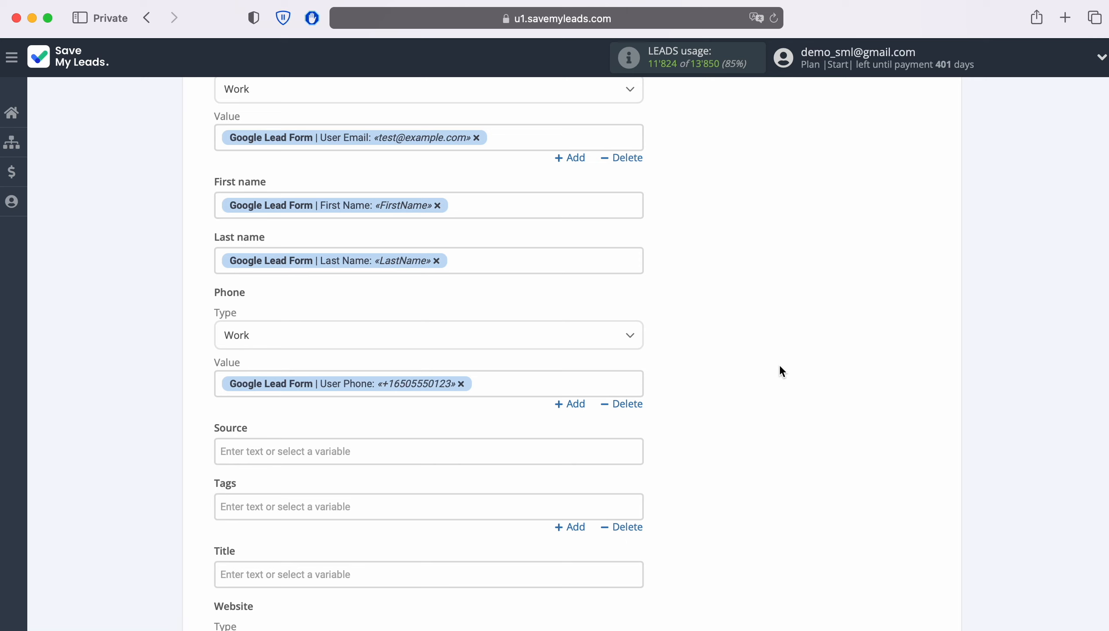
- Accept the contact field assignments and send test data to Agile CRM from the preview
scroll(780, 367, "down", 5)
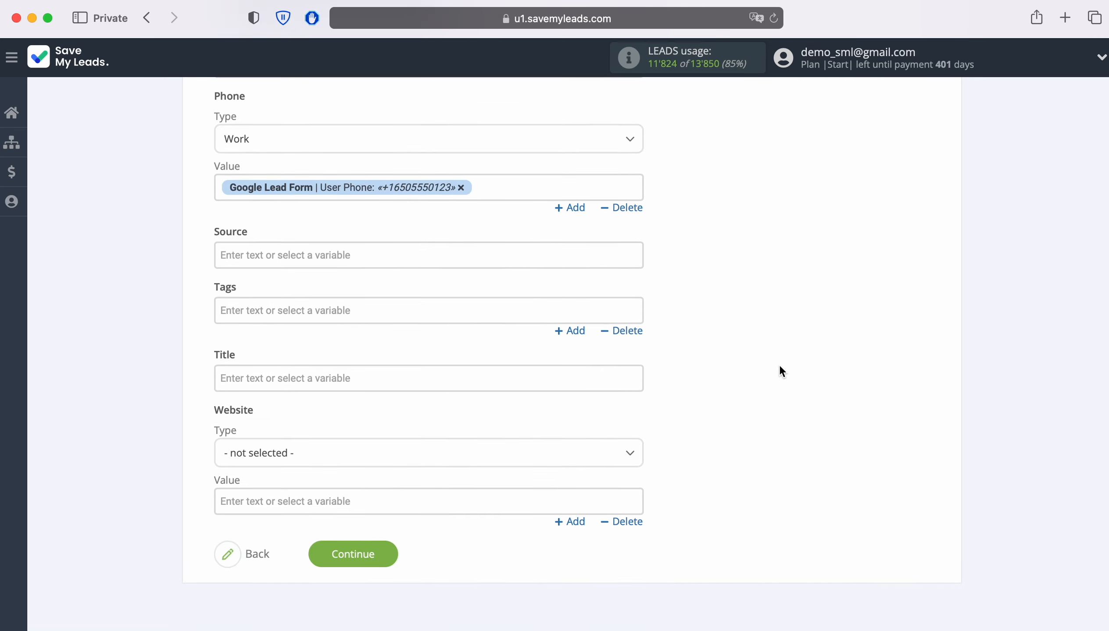
left_click(389, 552)
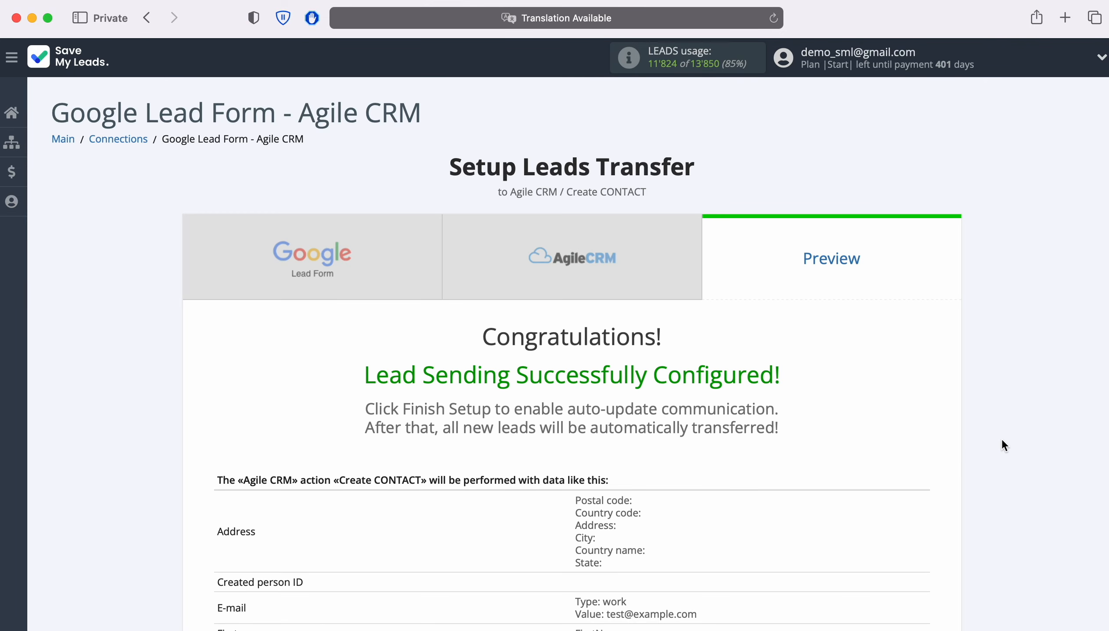
scroll(1003, 440, "down", 5)
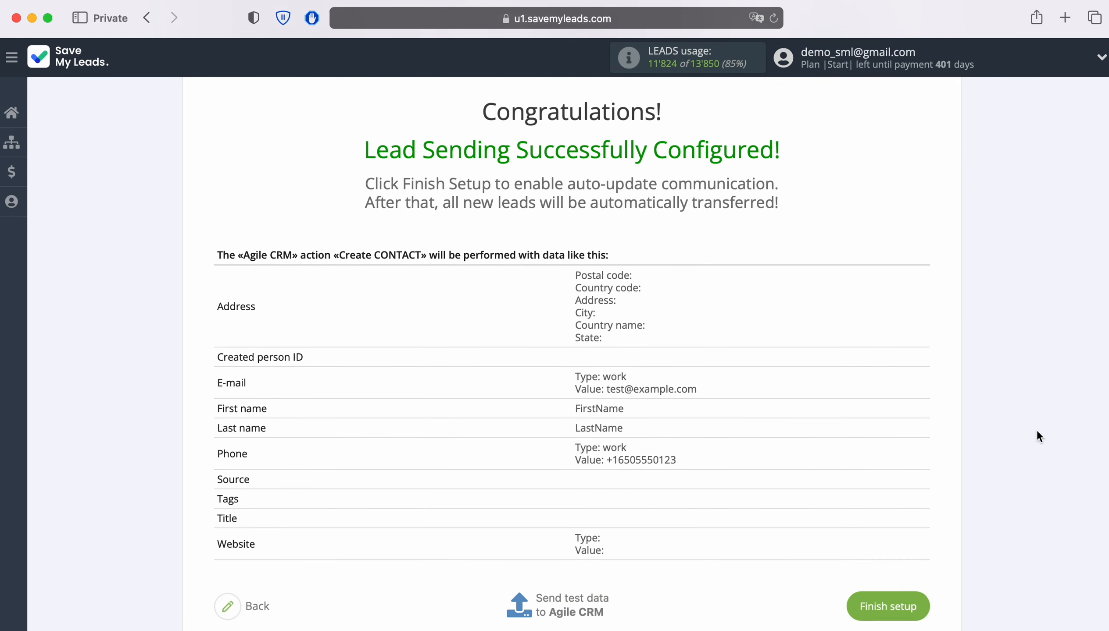
scroll(1037, 432, "down", 1)
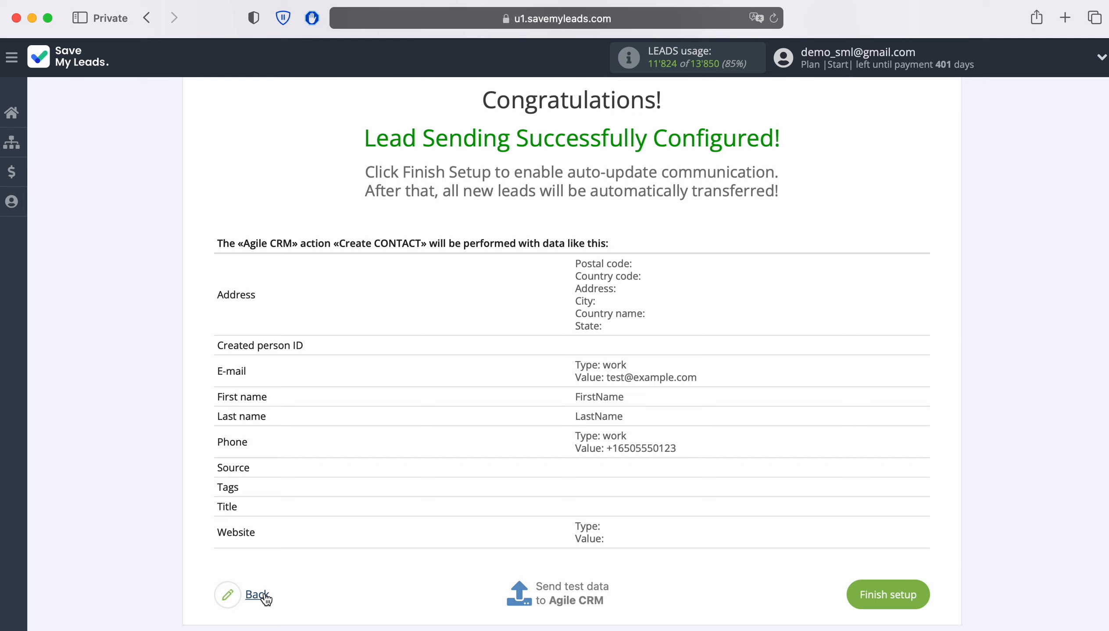
left_click(573, 593)
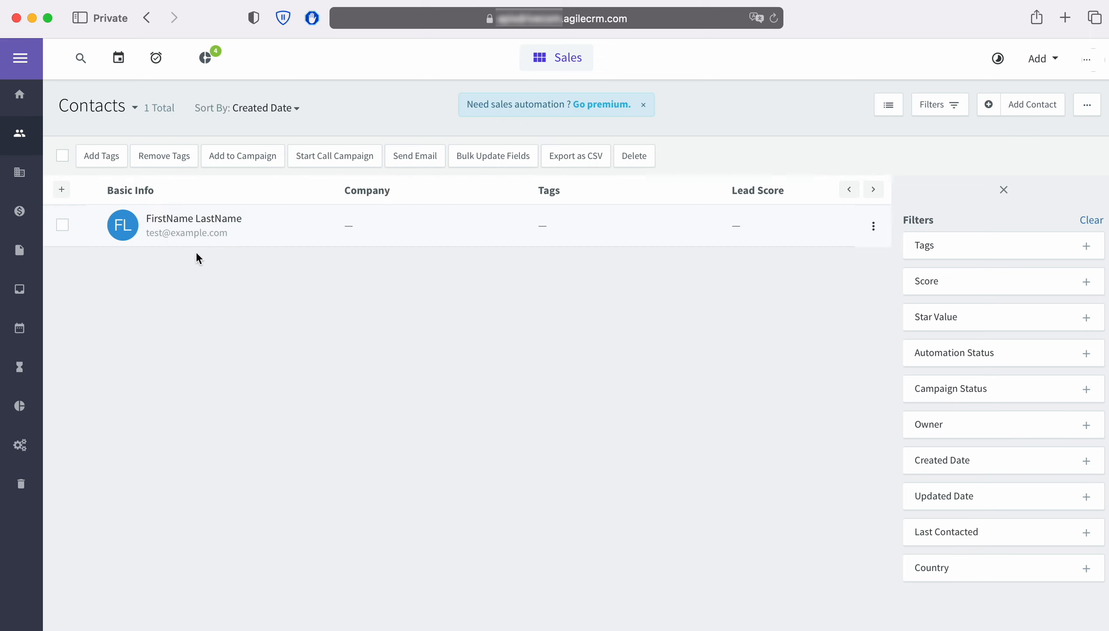
- Open the test contact in Agile CRM to check it, then return to SaveMyLeads and finish the connection setup
left_click(204, 221)
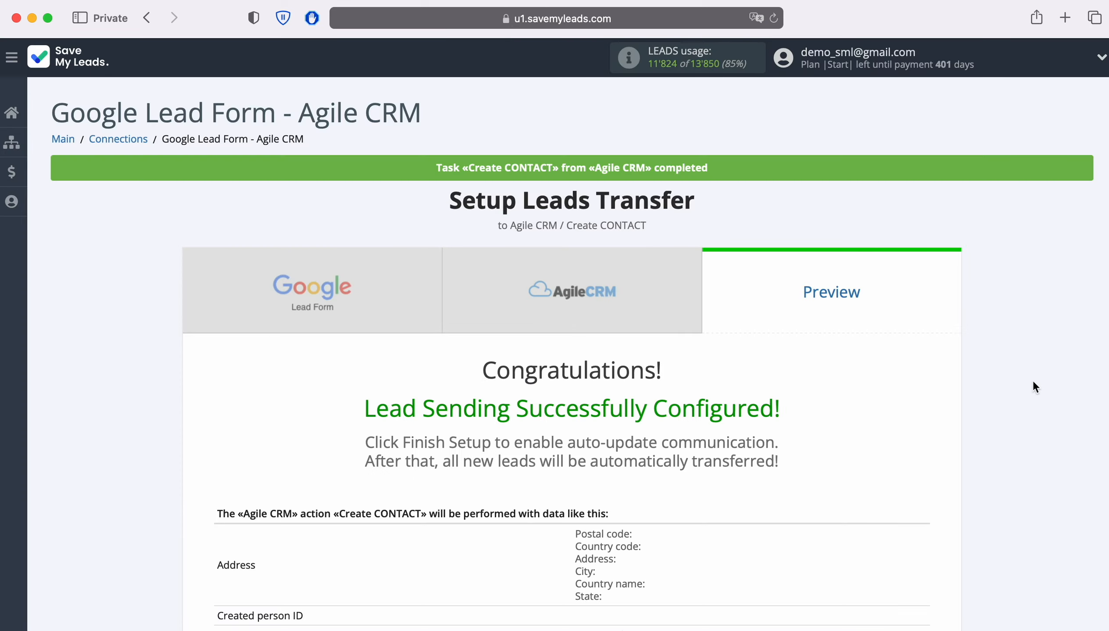
scroll(1034, 378, "down", 5)
scroll(1036, 378, "down", 3)
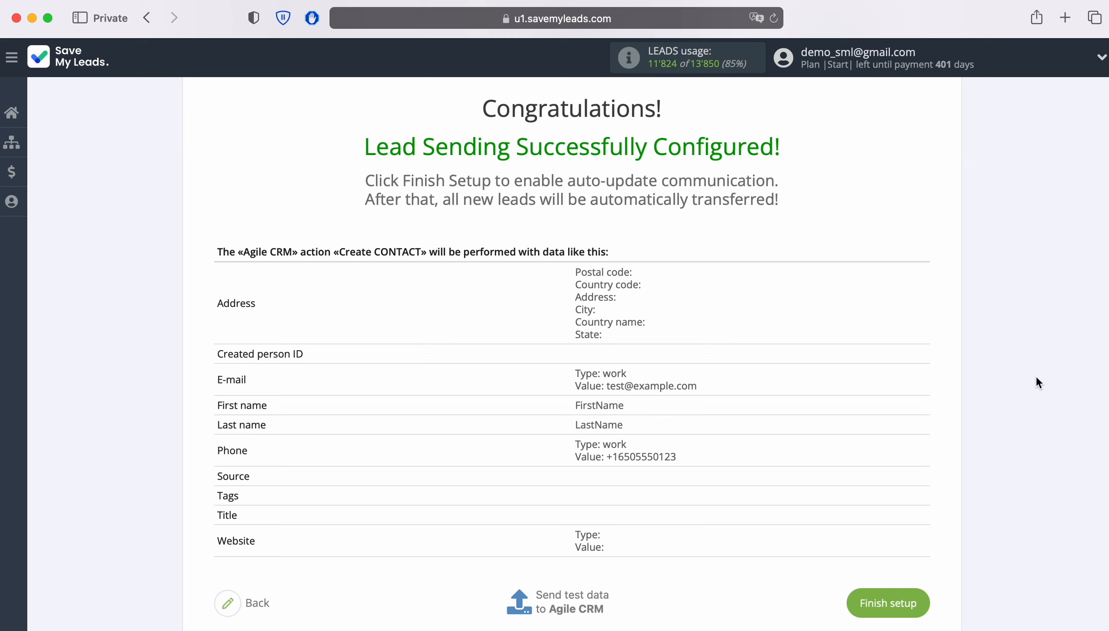
left_click(921, 595)
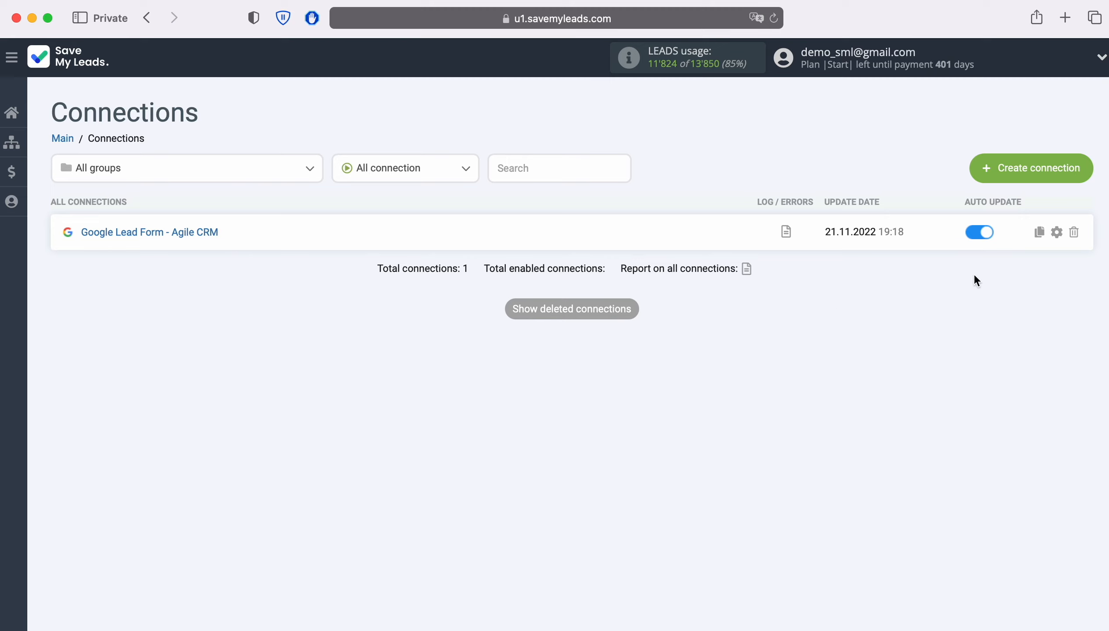
- Rename the connection as "Google Lead Form - Agile CRM Lead Form" in its settings and save the change
left_click(1056, 233)
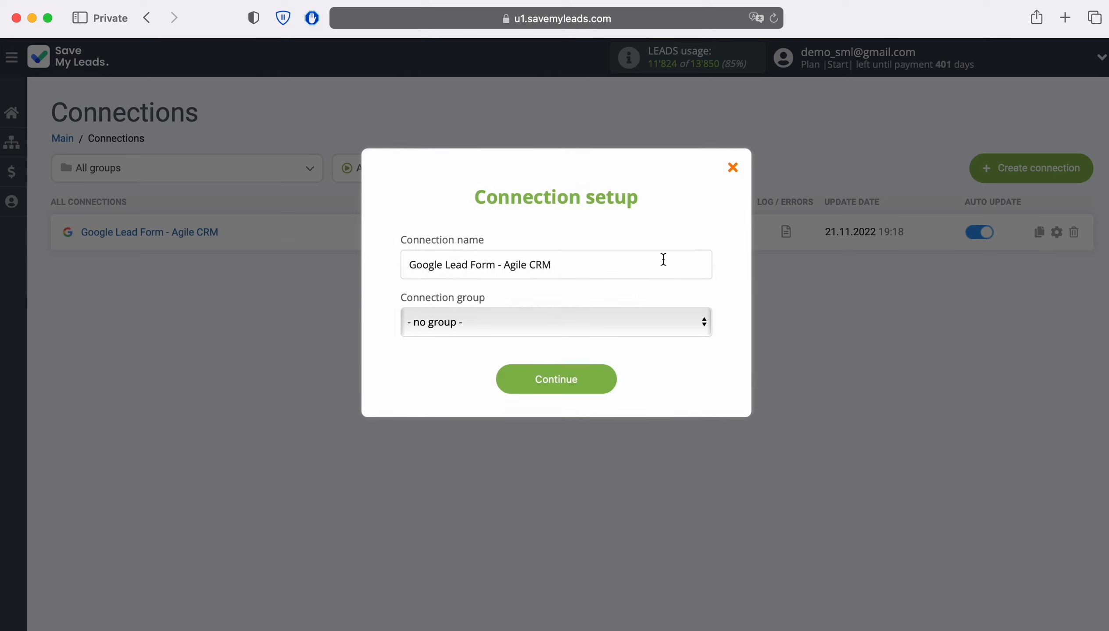
left_click(659, 265)
type("Lead Form")
left_click(599, 383)
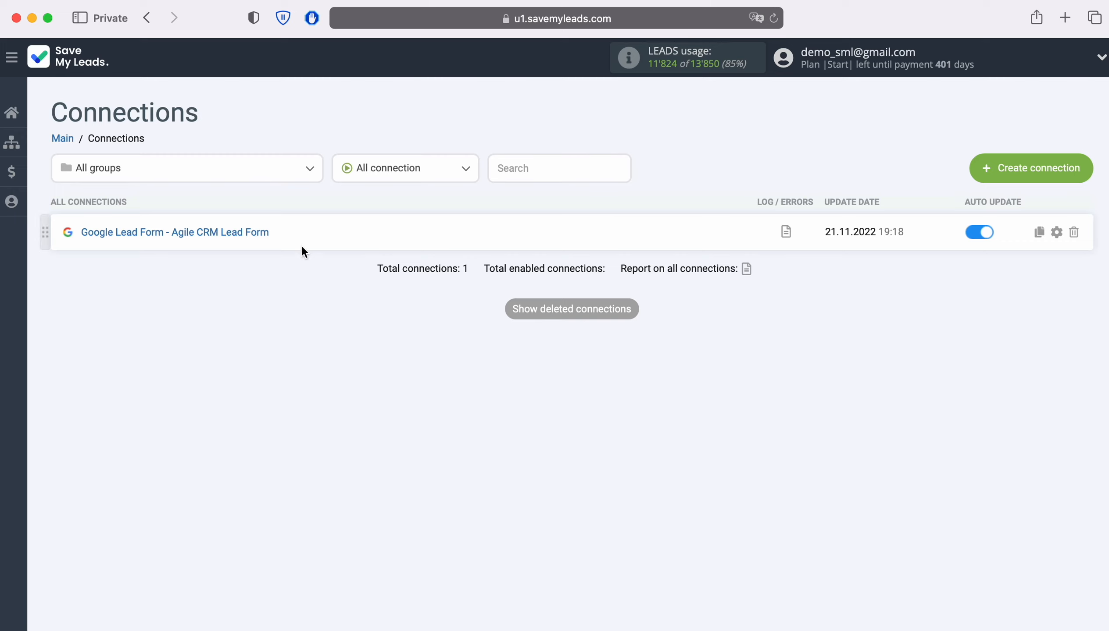